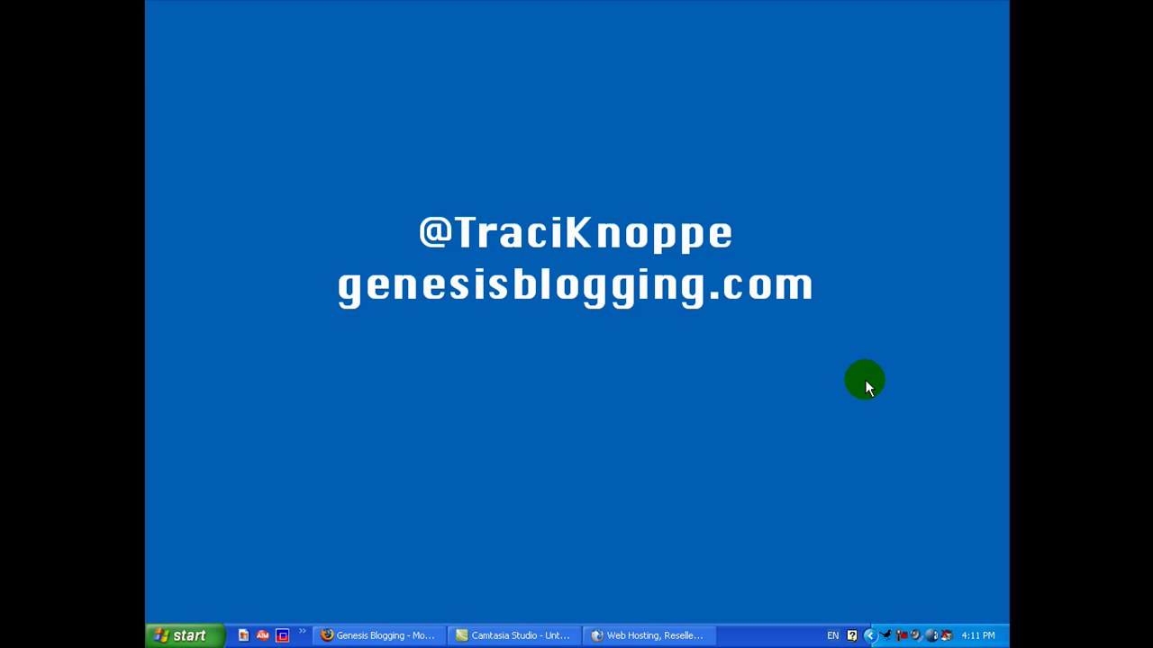
# Check the HostGator offer on genesisblogging.com in Firefox, and switch to the HostGator website in Flock
pyautogui.click(387, 635)
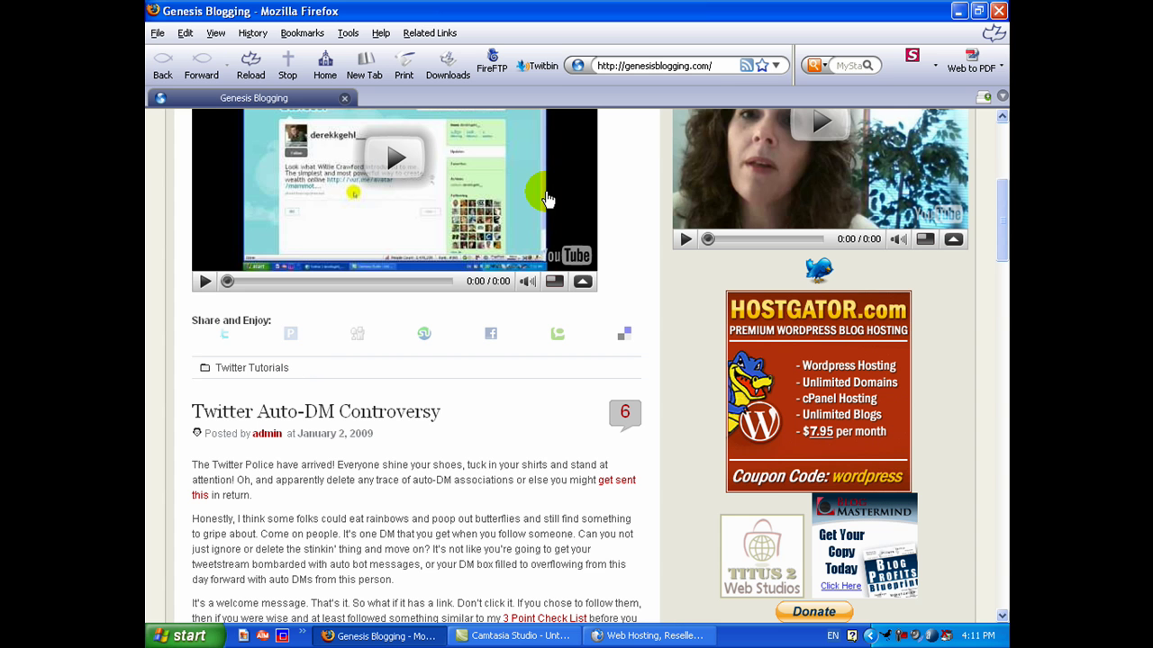
pyautogui.click(719, 64)
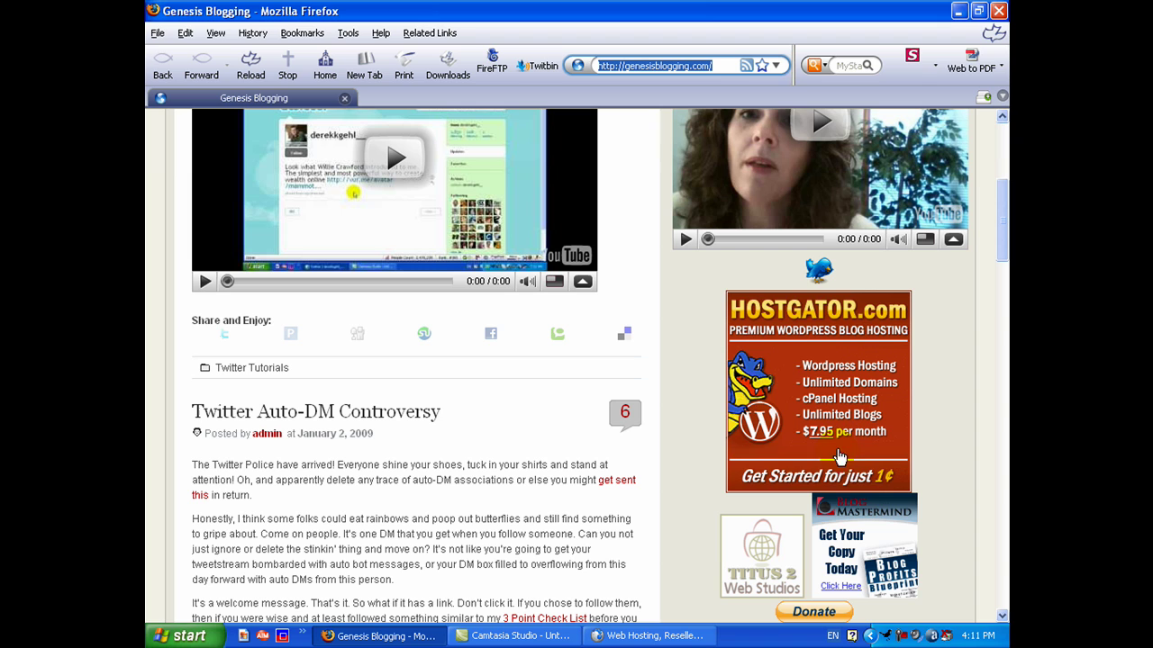
pyautogui.click(1000, 13)
pyautogui.click(504, 636)
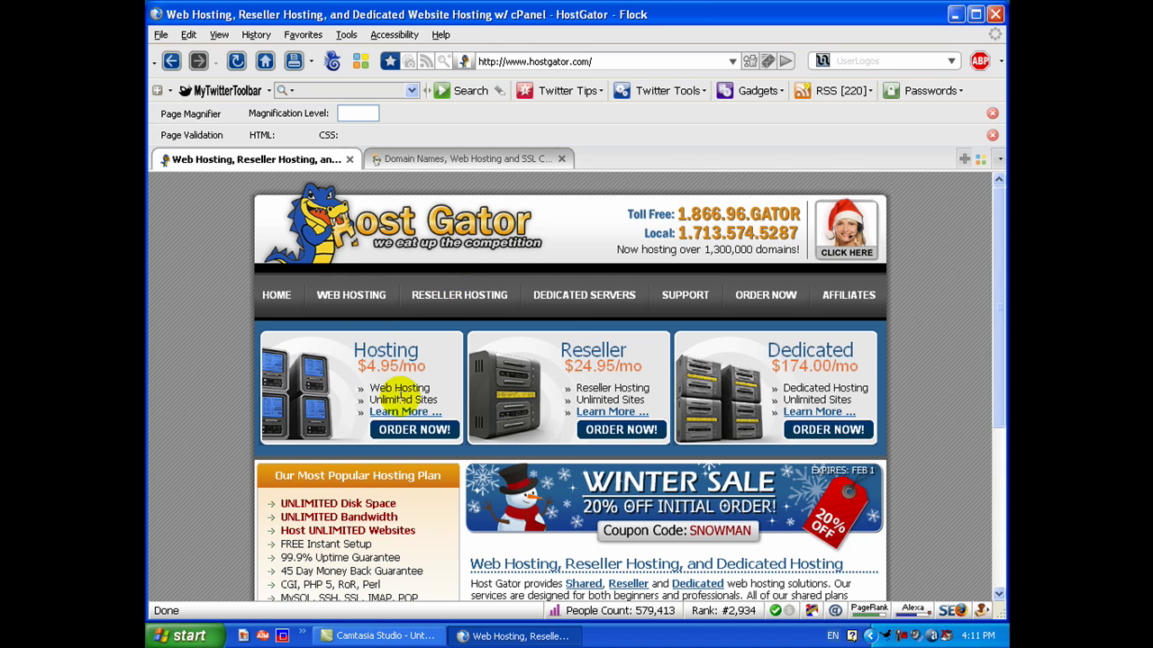
# View HostGator's Linux web hosting plans and start an order for the Baby package
pyautogui.scroll(-3, 467, 389)
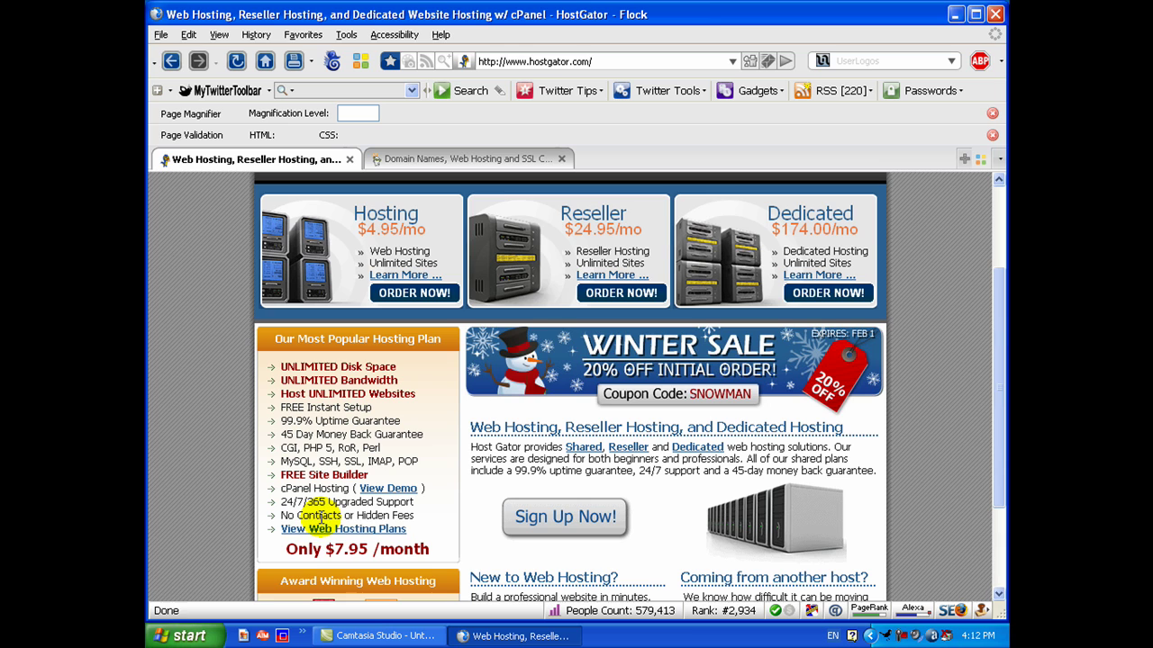
pyautogui.click(322, 530)
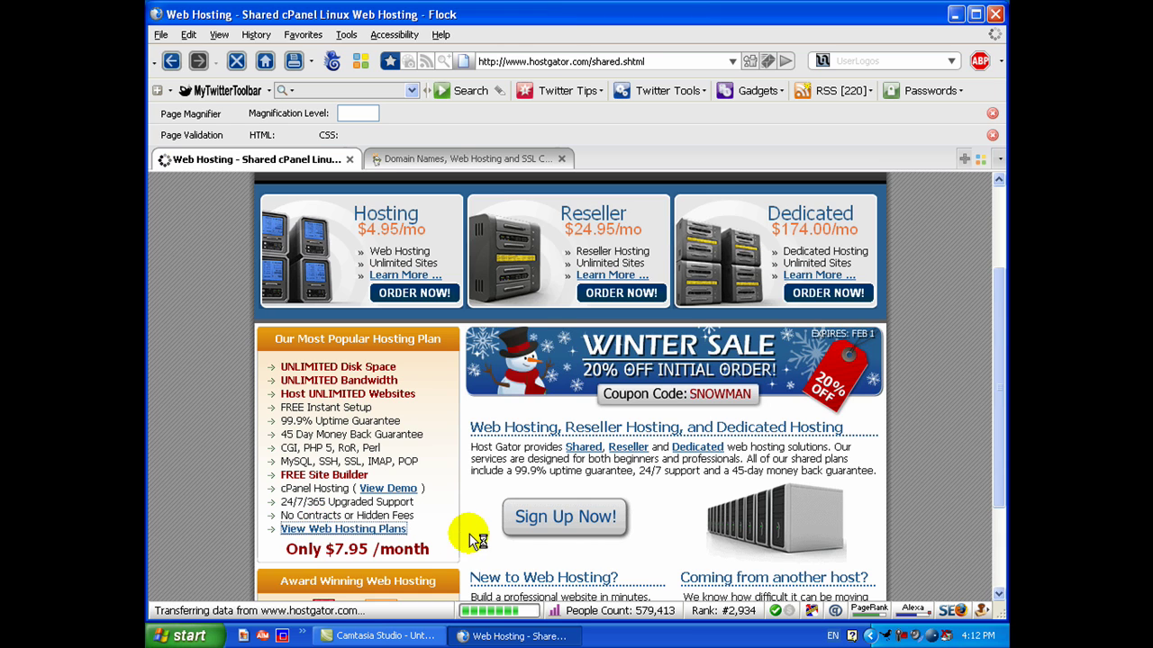
pyautogui.scroll(-6, 563, 470)
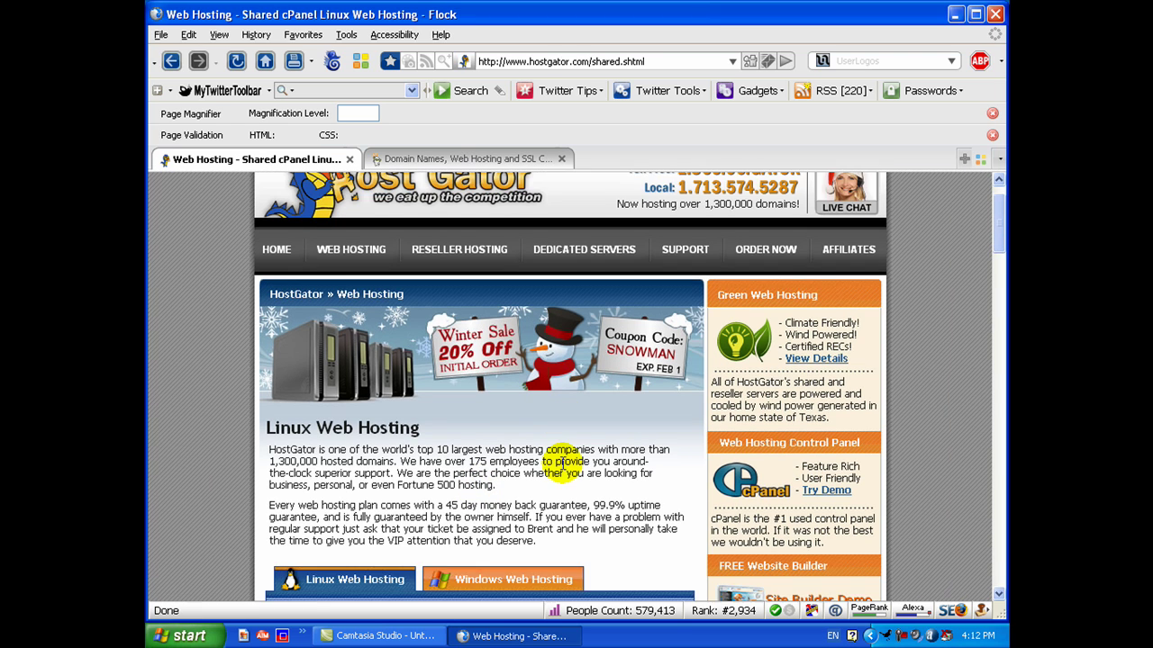
pyautogui.scroll(-1, 562, 463)
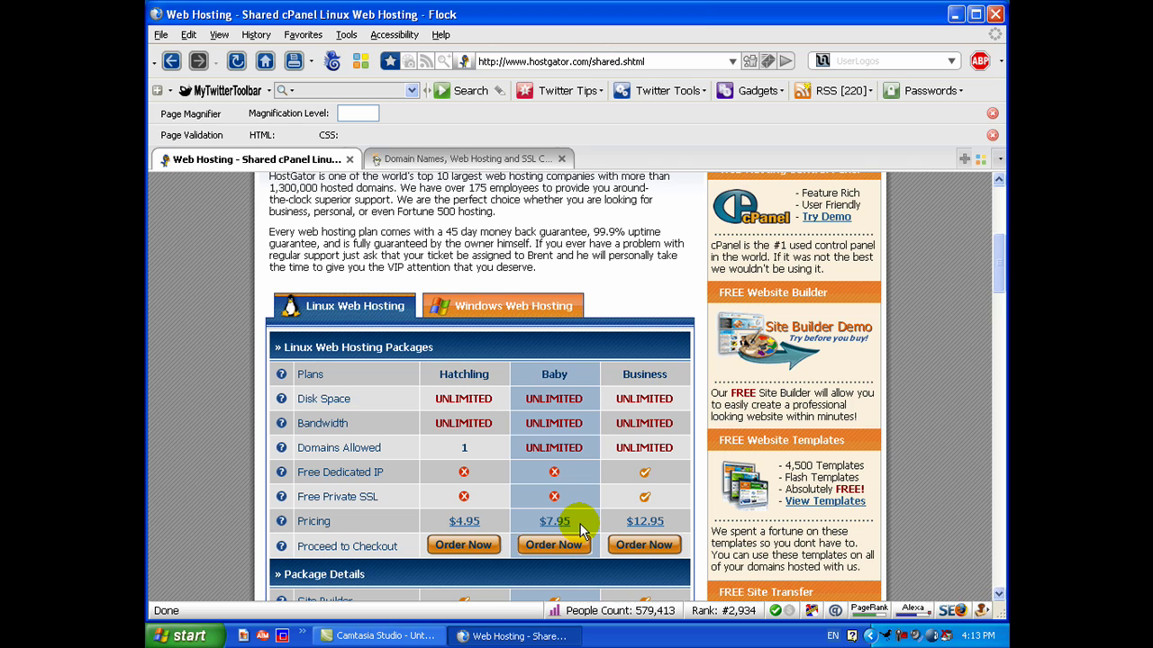
pyautogui.moveTo(565, 525)
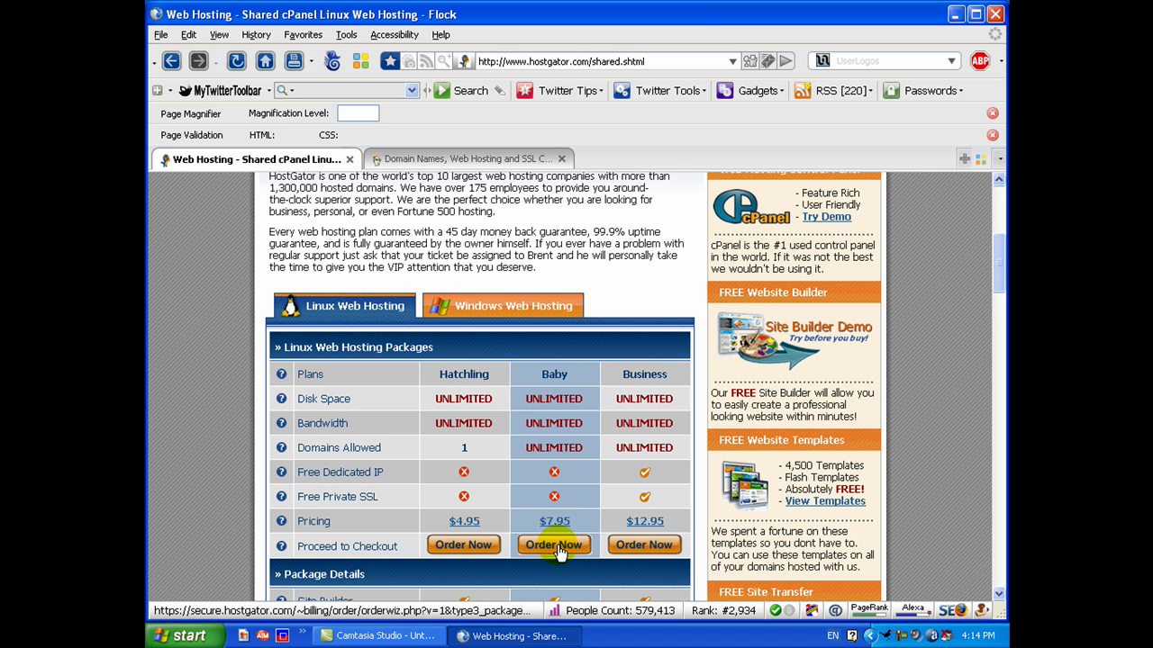
pyautogui.click(556, 547)
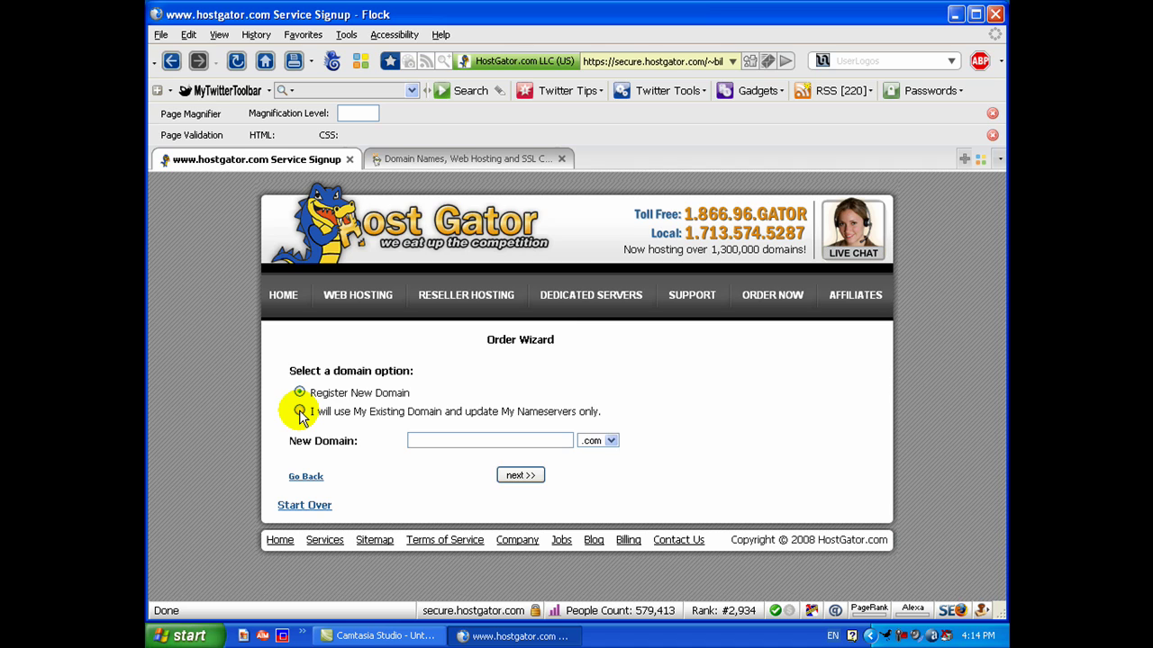
# Choose to use an existing domain, enter genesisimbusiness.com, and proceed to the package options
pyautogui.click(299, 411)
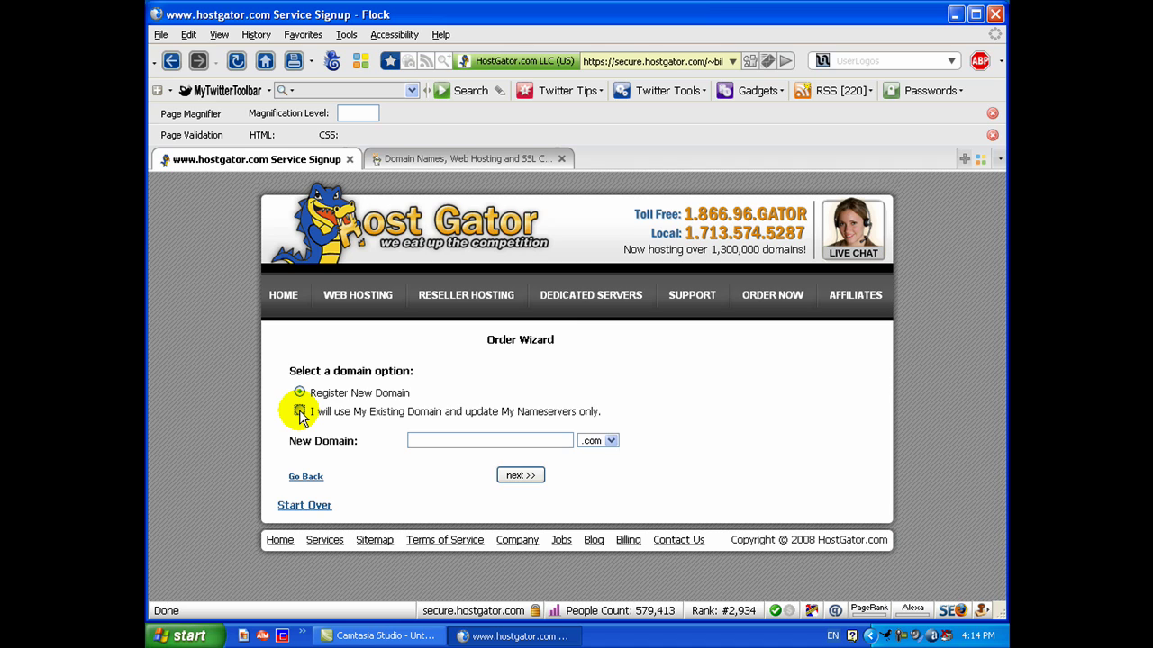
pyautogui.click(437, 452)
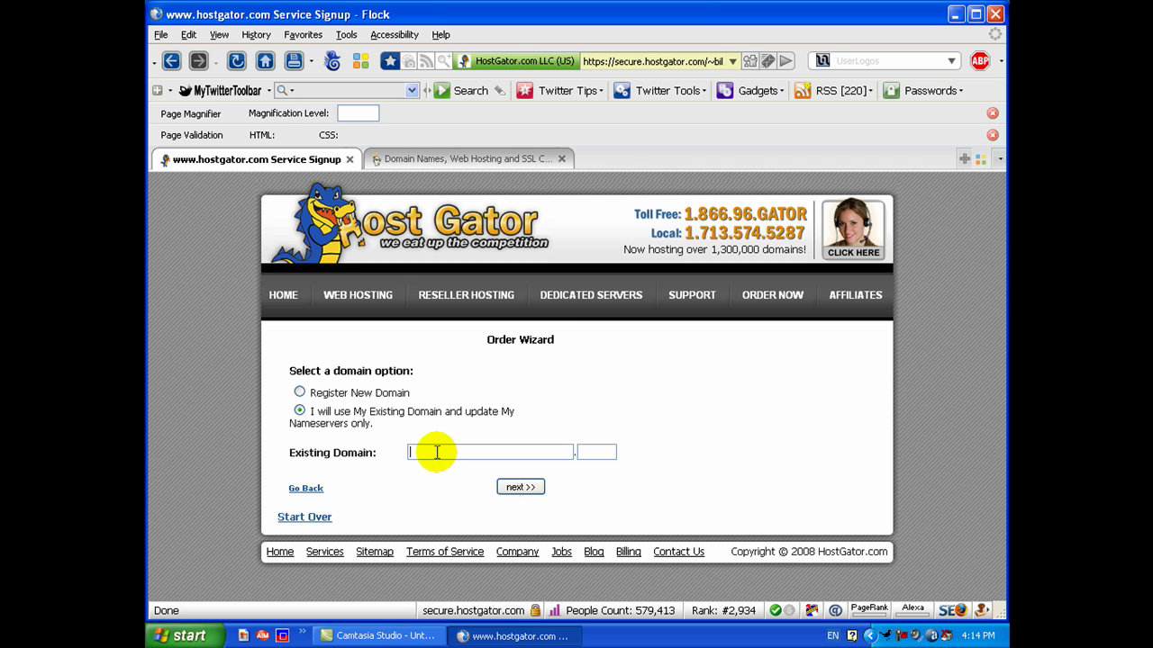
pyautogui.write('genesisimbusiness')
pyautogui.click(593, 452)
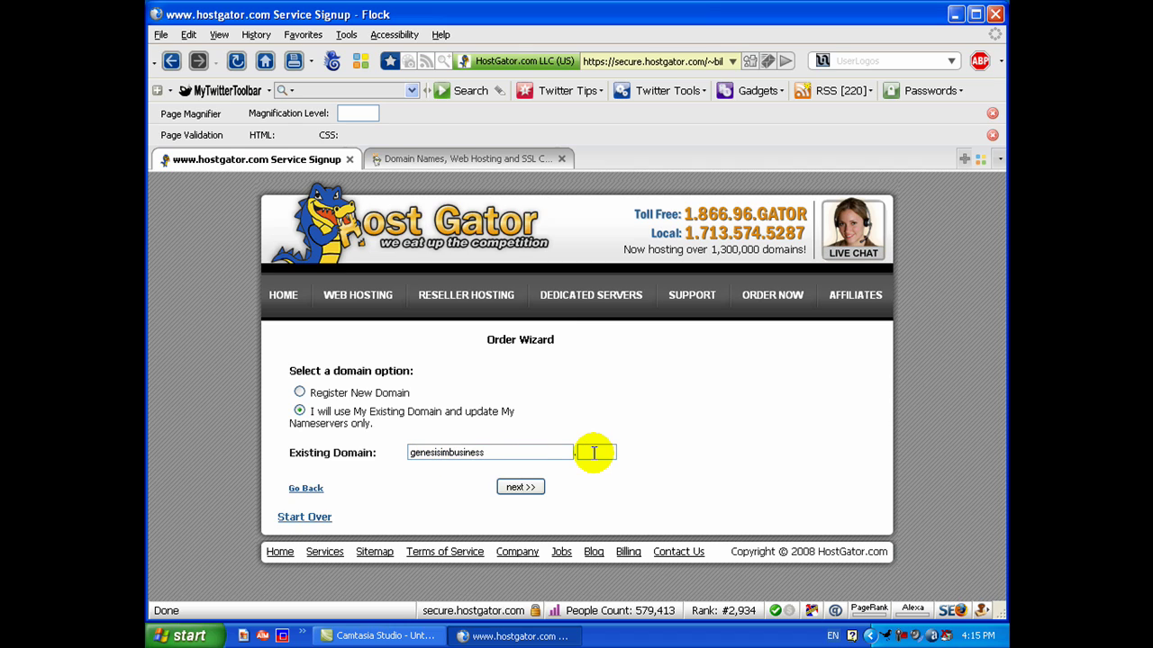
pyautogui.write('com')
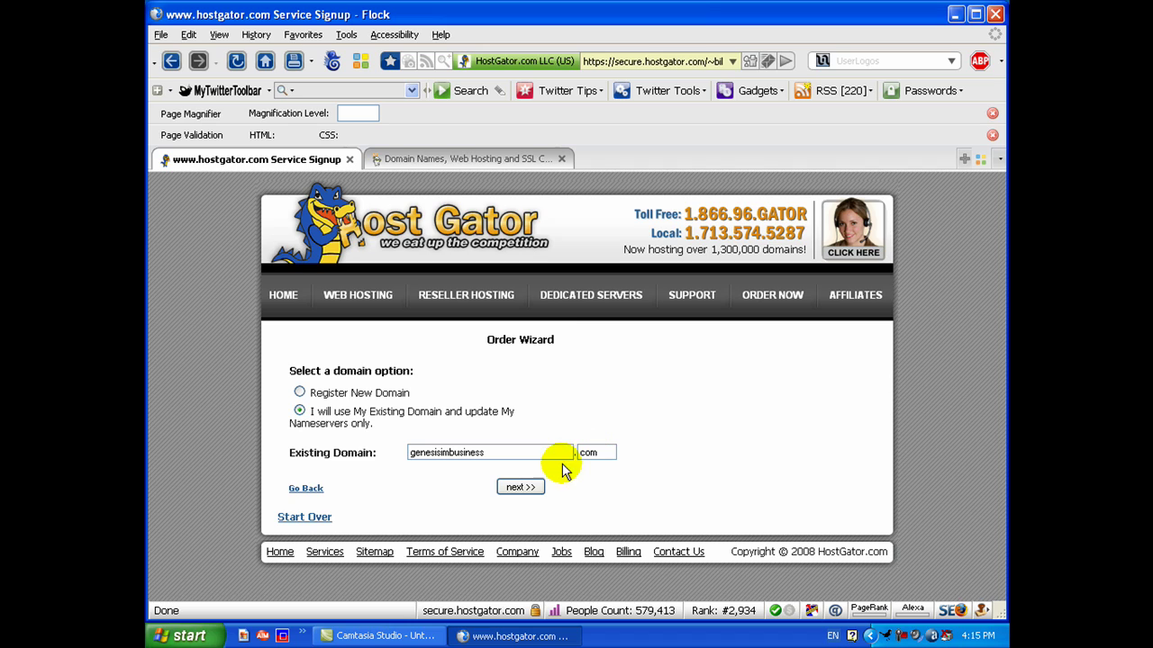
pyautogui.click(523, 489)
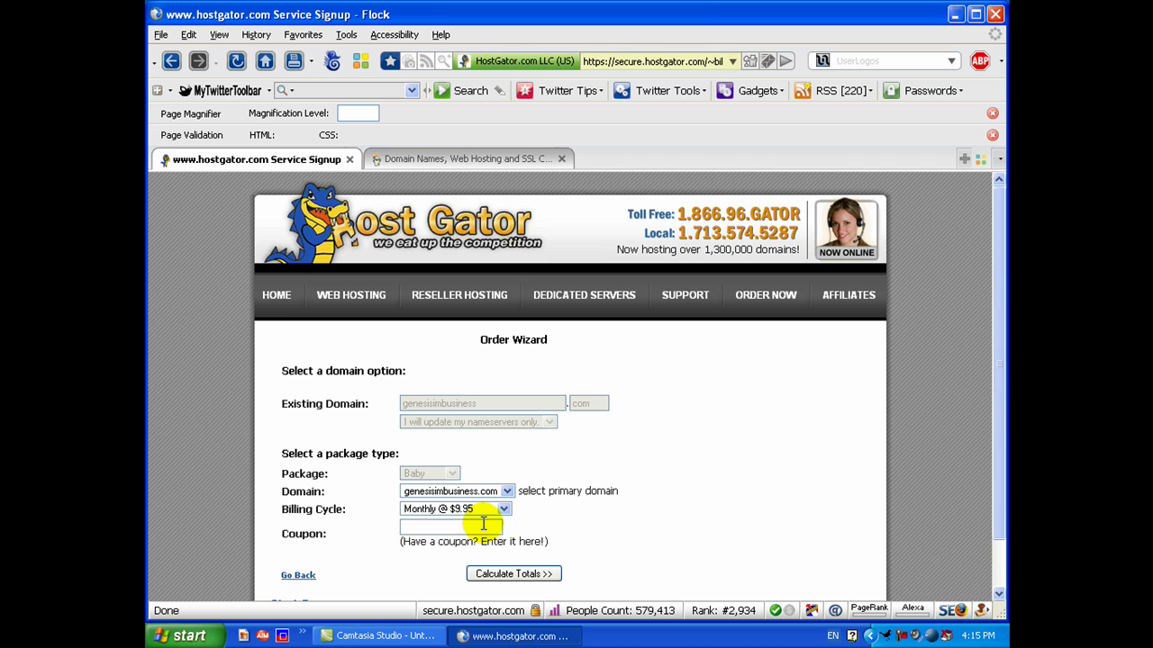
# Apply the coupon code wordpress, calculate the order totals, and continue as a new customer
pyautogui.write('wordpress')
pyautogui.click(529, 575)
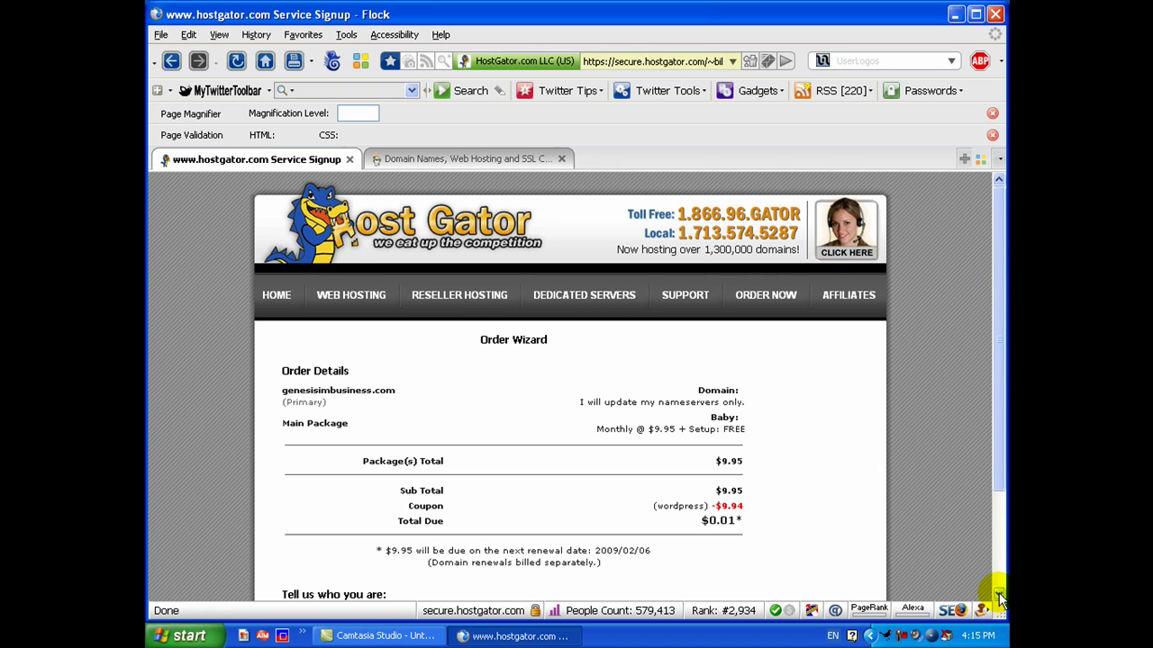
pyautogui.scroll(-3, 999, 599)
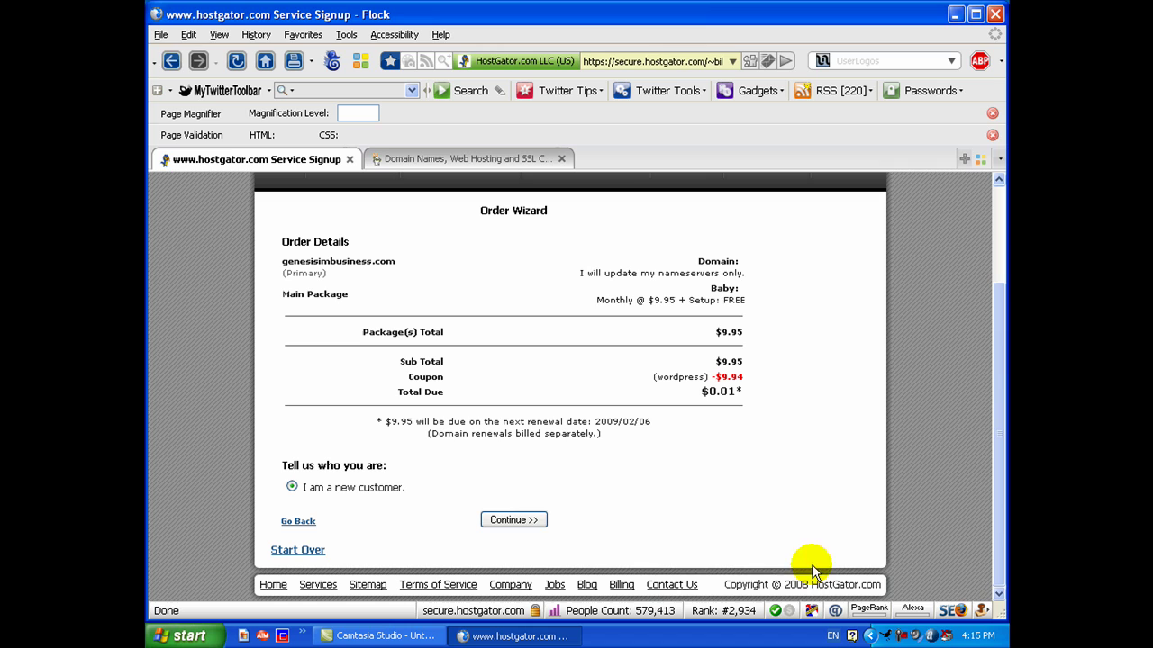
pyautogui.click(526, 524)
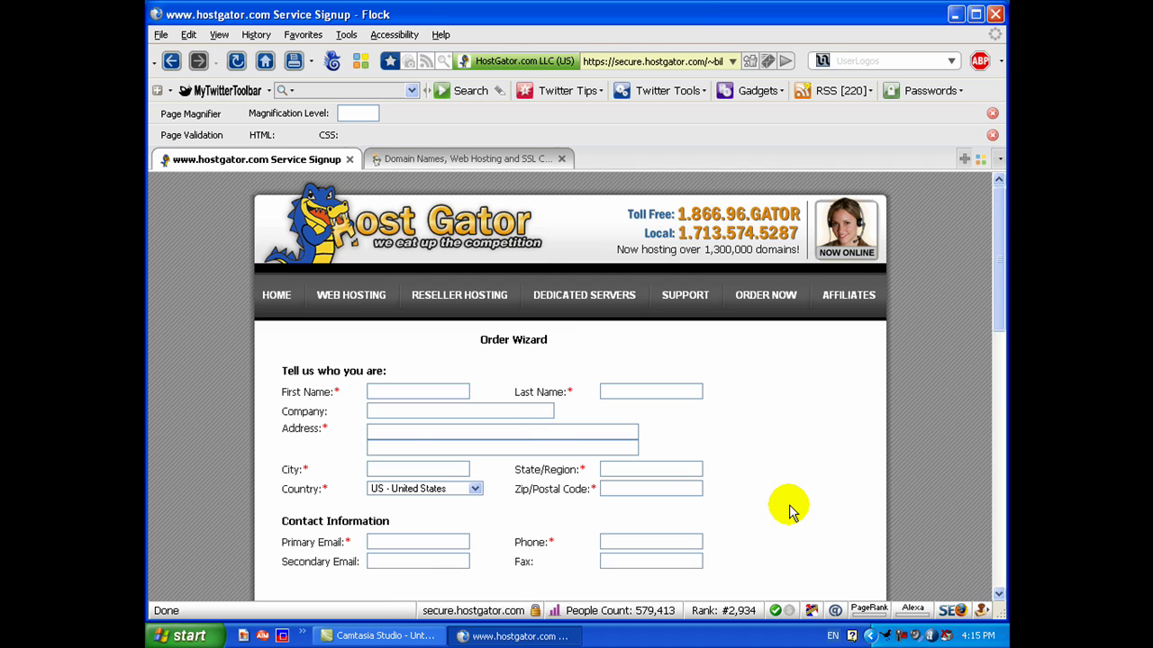
# Look through the signup form's customer details, login, payment and terms sections
pyautogui.scroll(-1, 790, 512)
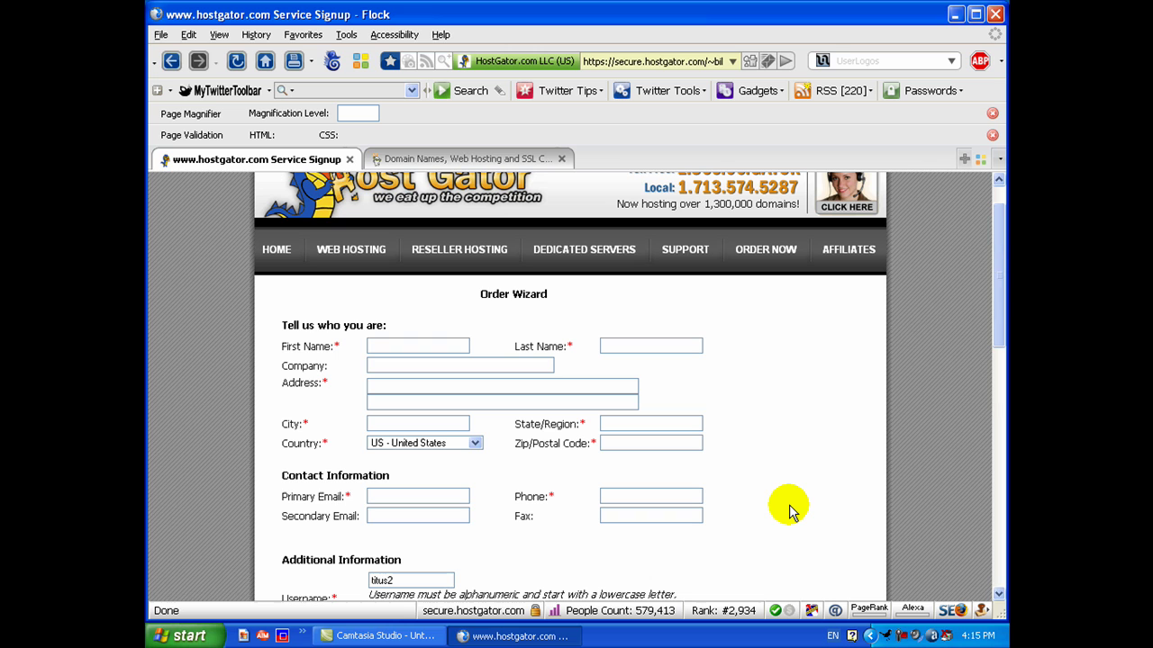
pyautogui.scroll(-2, 790, 511)
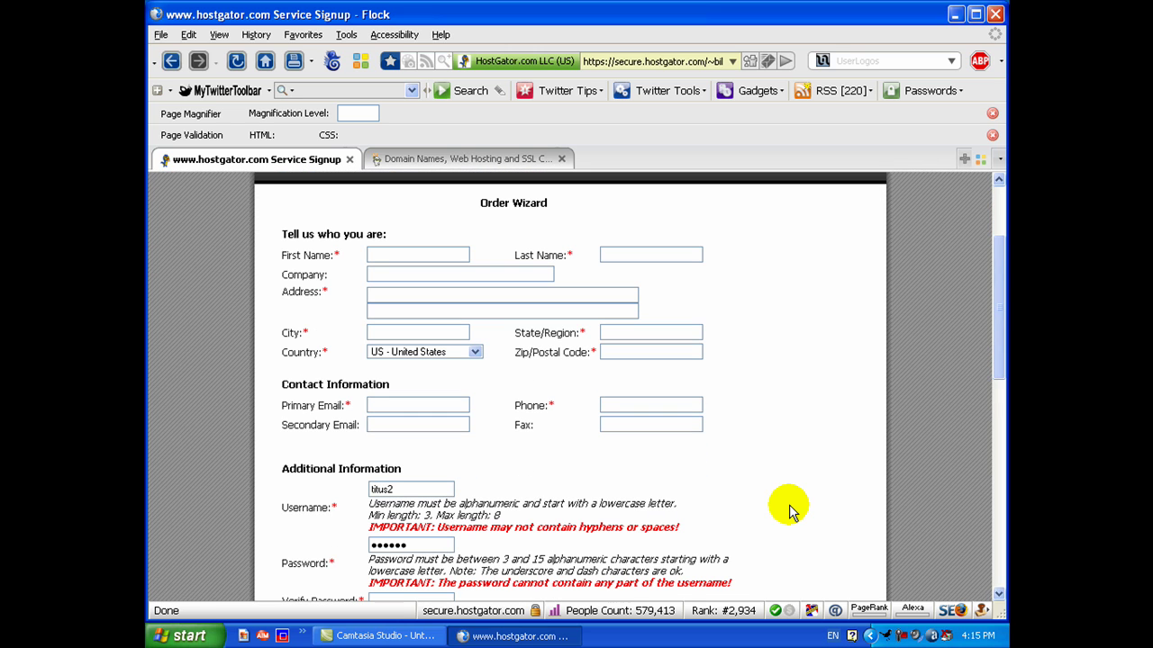
pyautogui.scroll(-9, 789, 512)
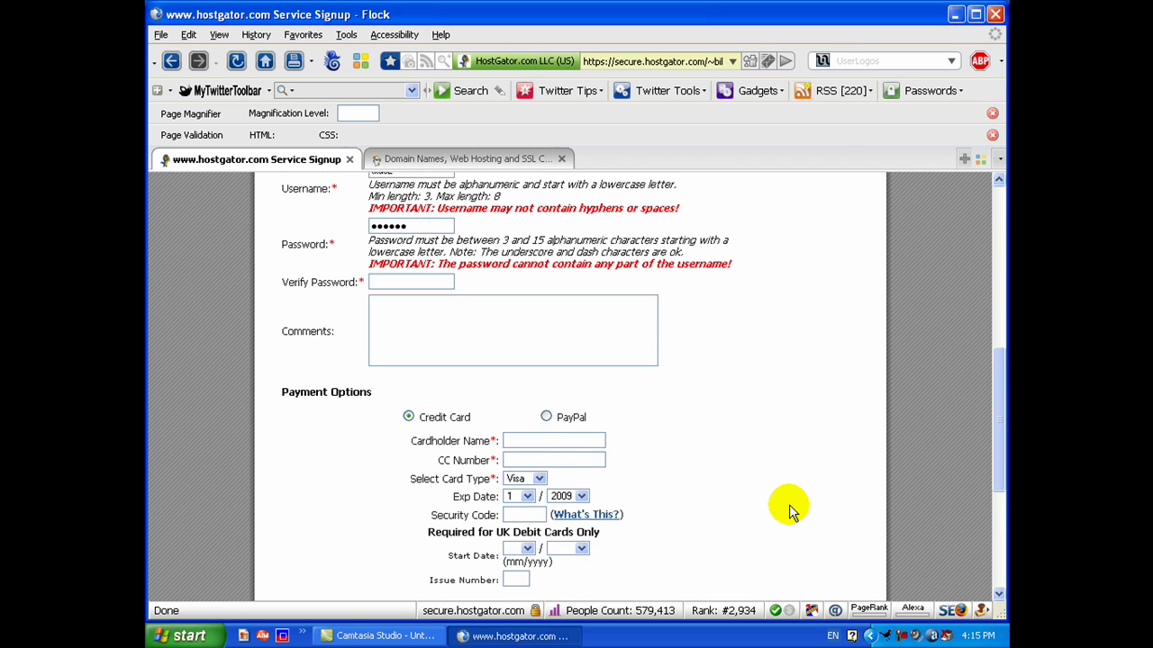
pyautogui.scroll(-4, 790, 511)
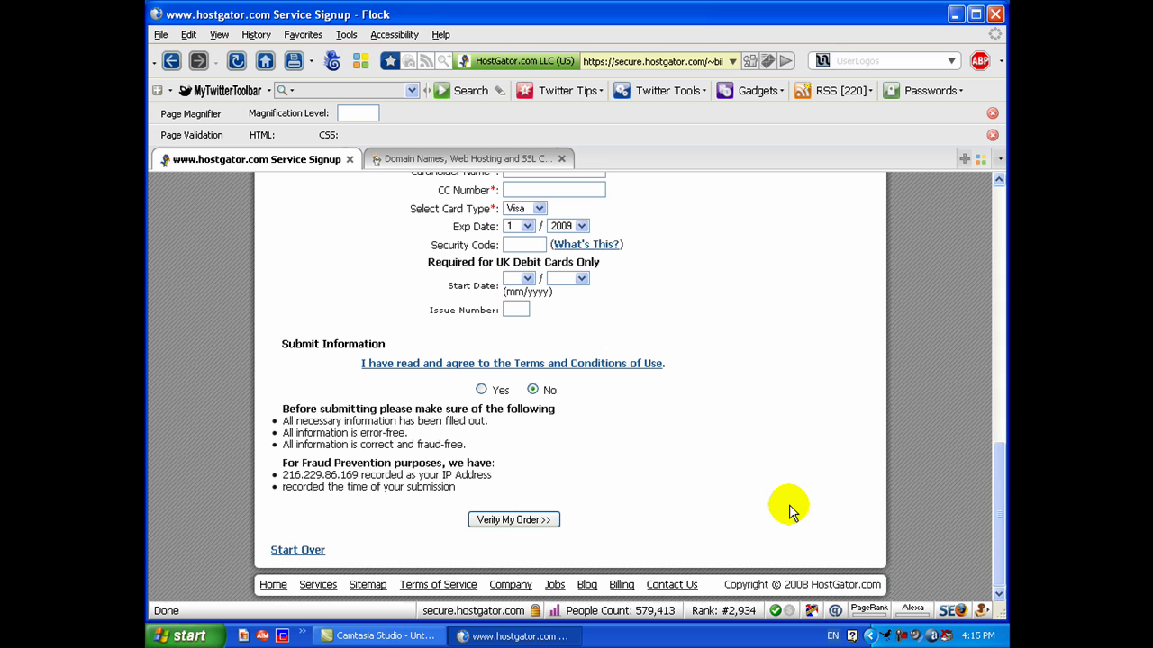
pyautogui.scroll(15, 790, 511)
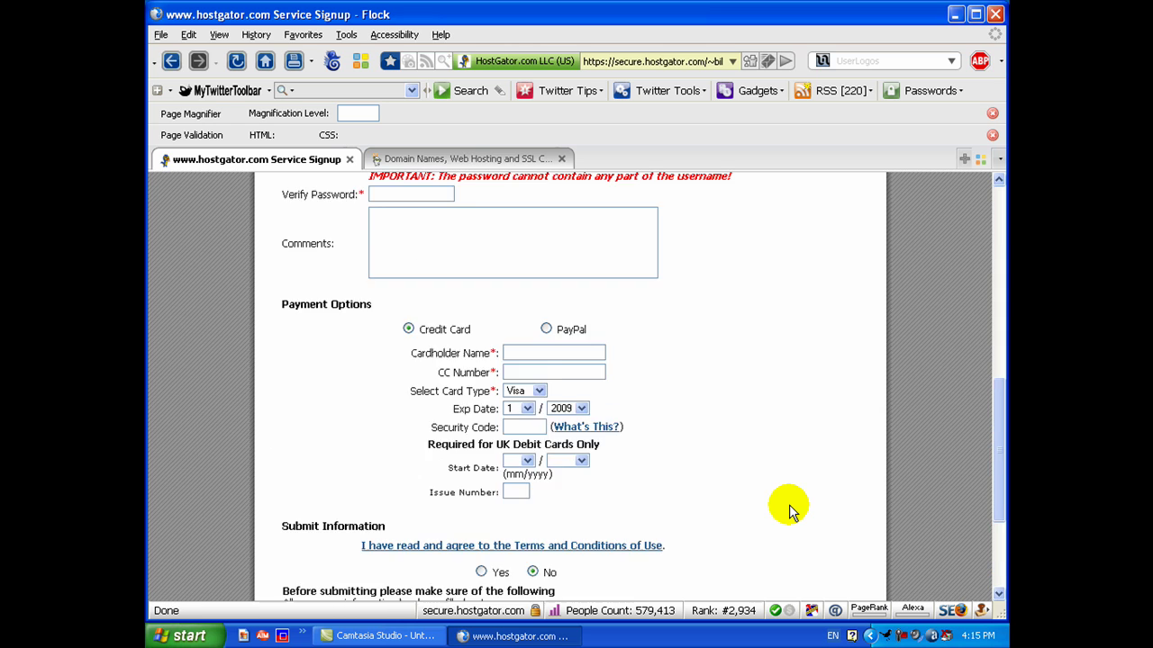
pyautogui.scroll(1, 790, 511)
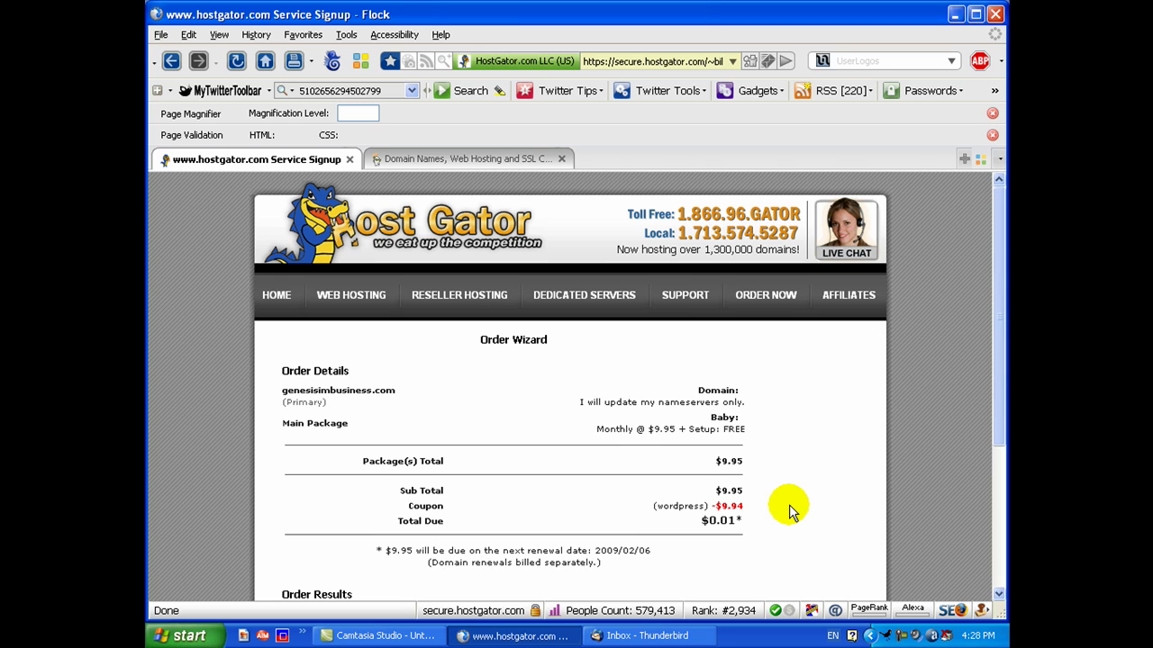
# Select genesisimbusiness.com in GoDaddy's Domain Manager and set its nameserver type to custom nameservers
pyautogui.click(497, 162)
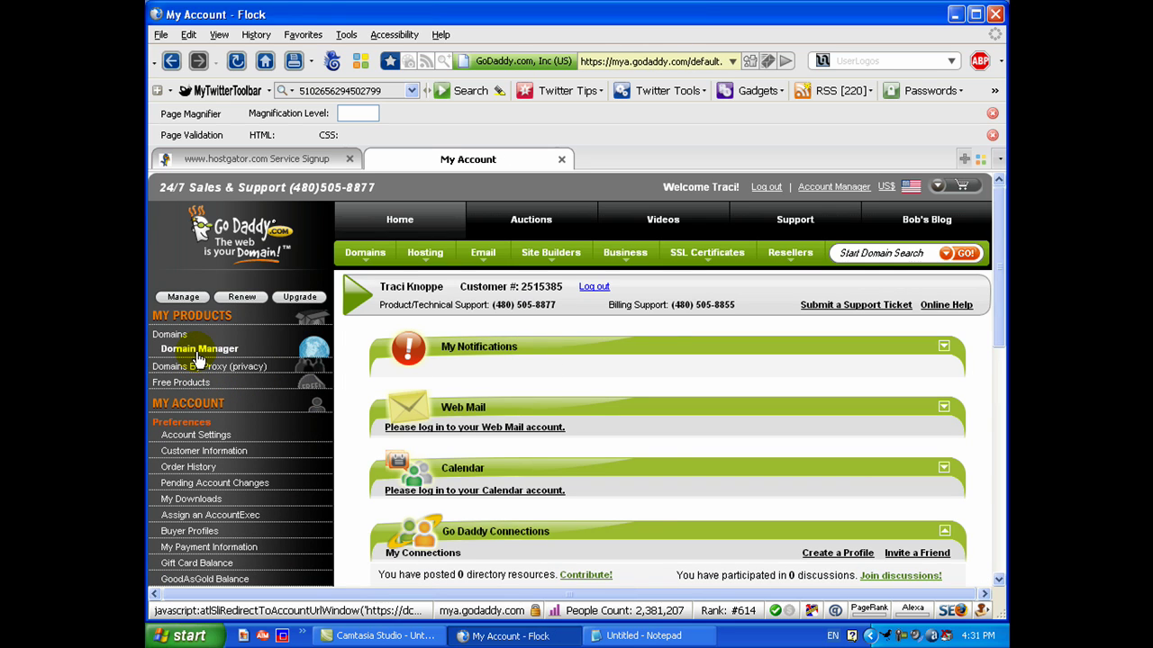
pyautogui.click(197, 353)
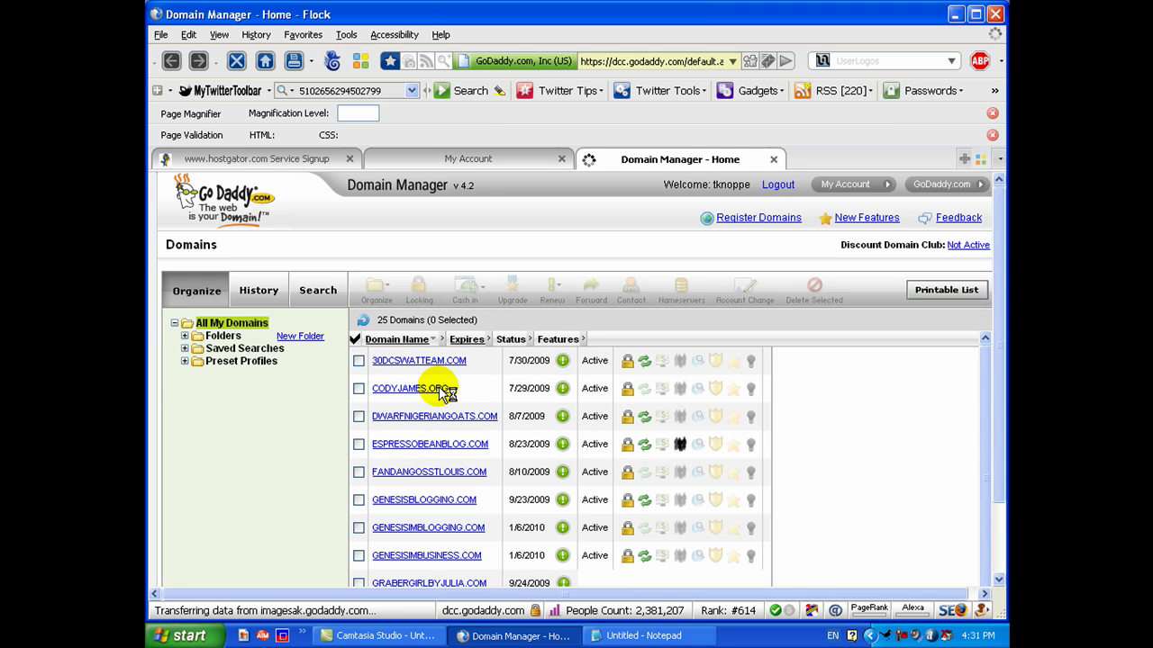
pyautogui.scroll(-5, 436, 410)
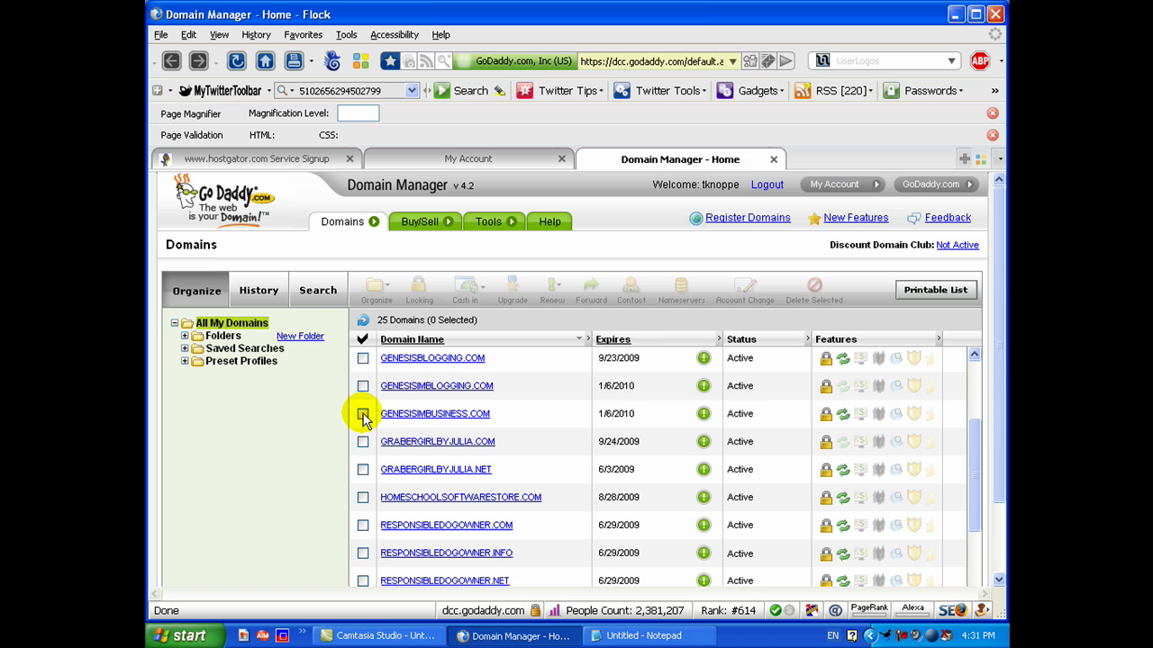
pyautogui.click(363, 414)
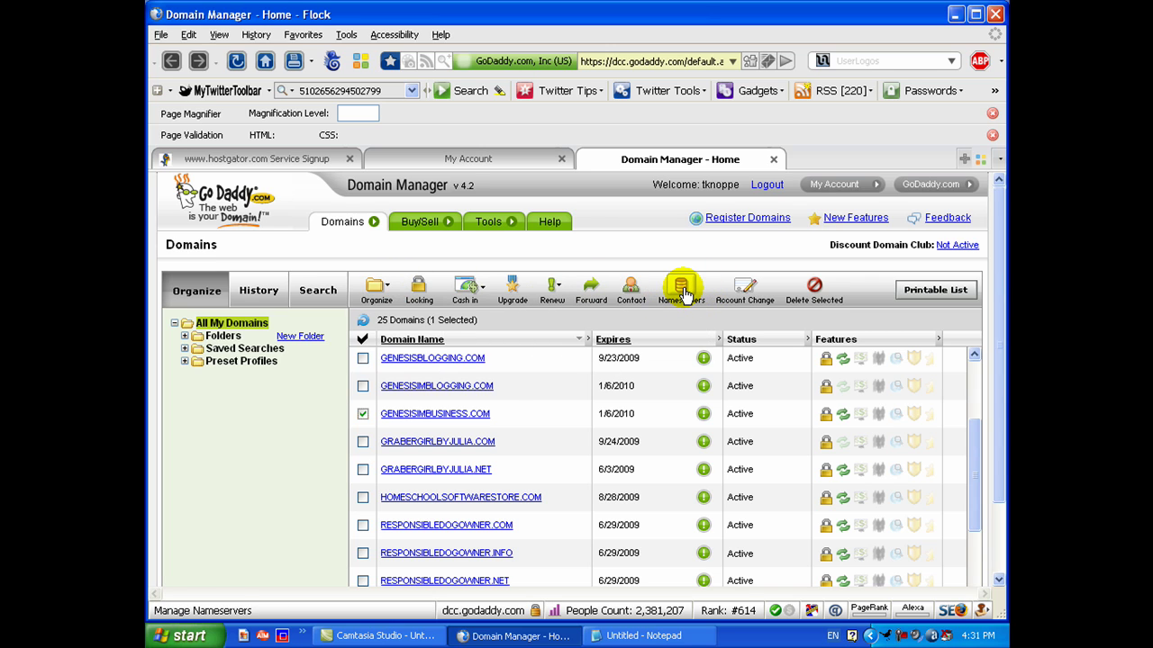
pyautogui.click(682, 292)
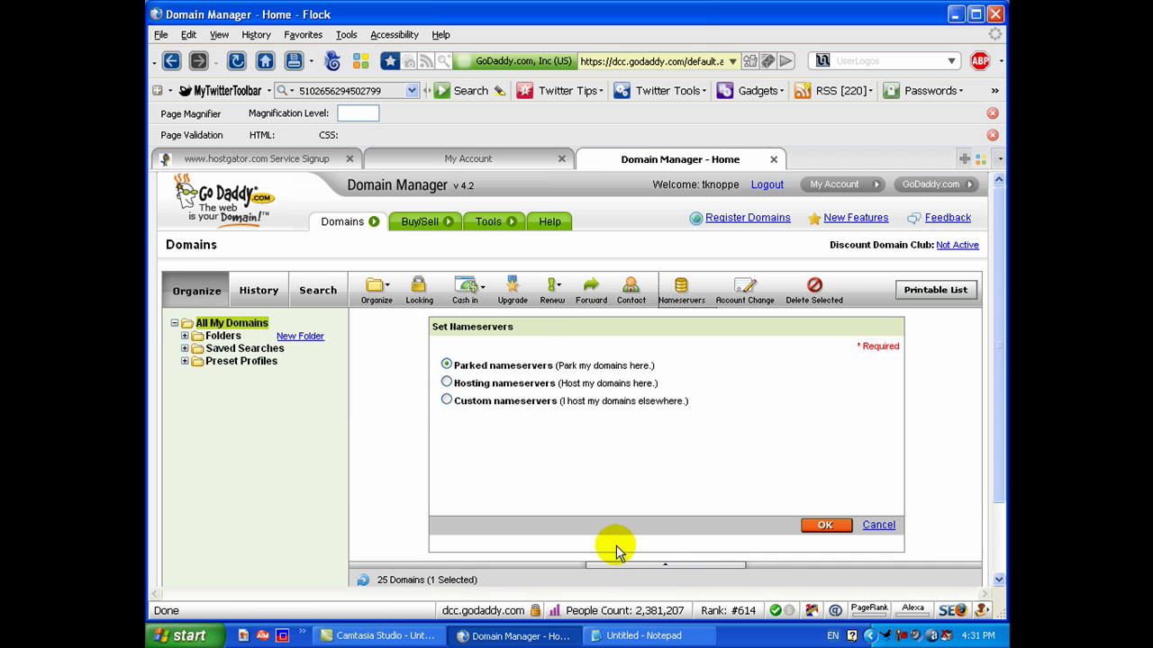
pyautogui.click(447, 401)
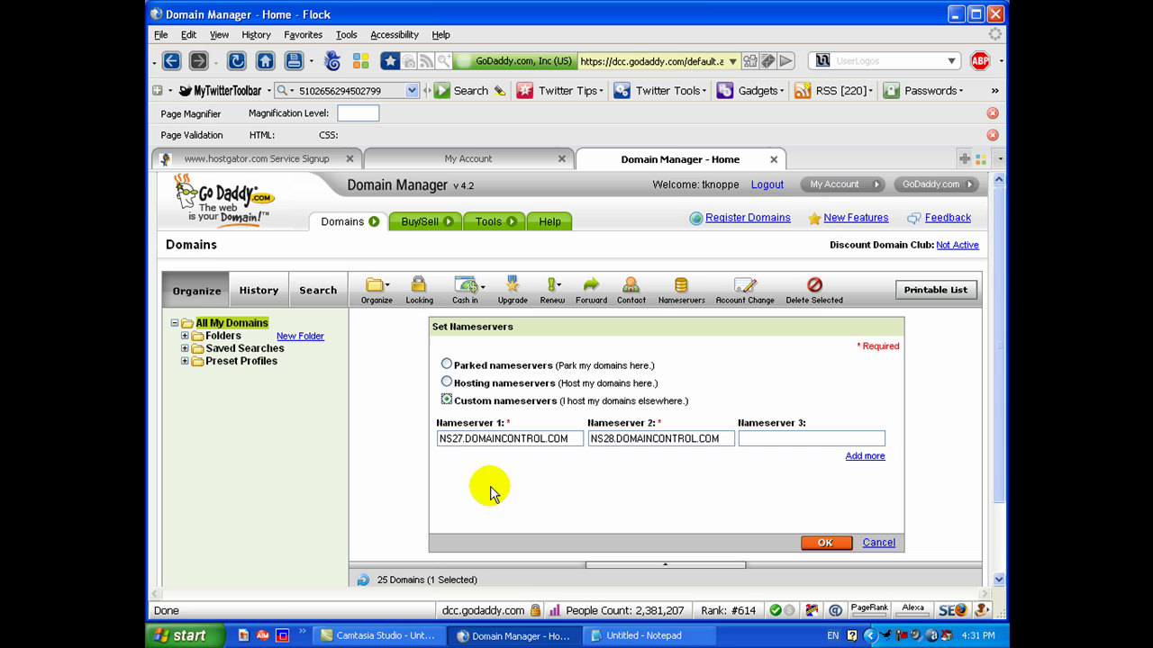
# Replace the Nameserver 1 entry with ns1341.hostgator.com, copied from the Notepad file
pyautogui.click(619, 636)
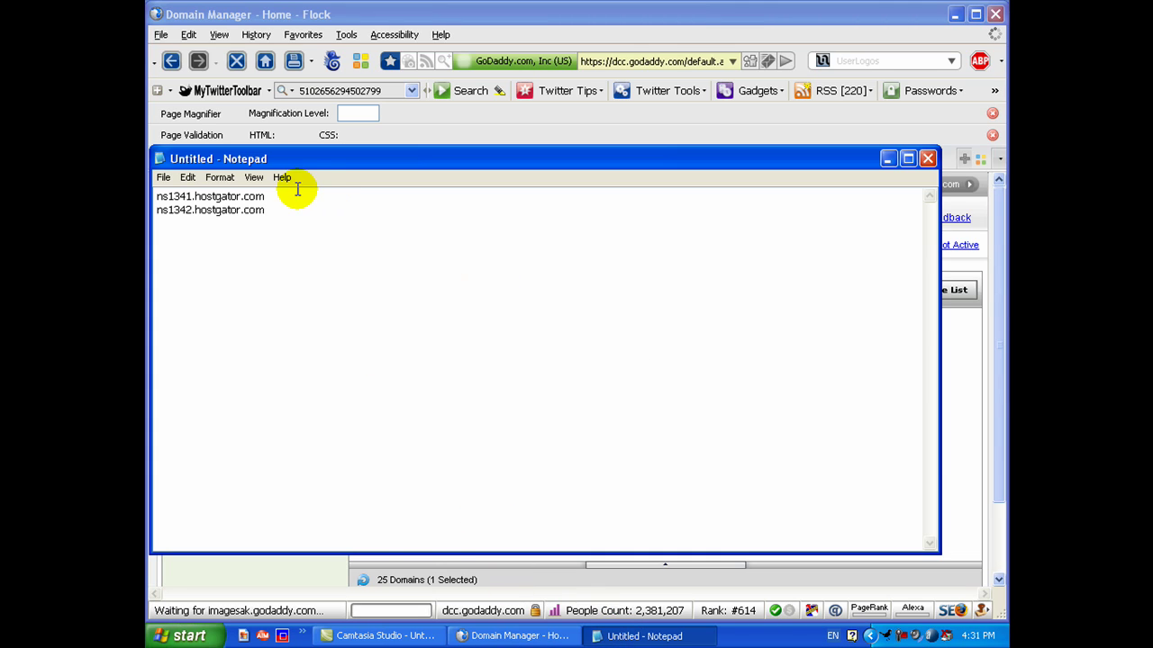
pyautogui.moveTo(275, 200); pyautogui.dragTo(158, 196)
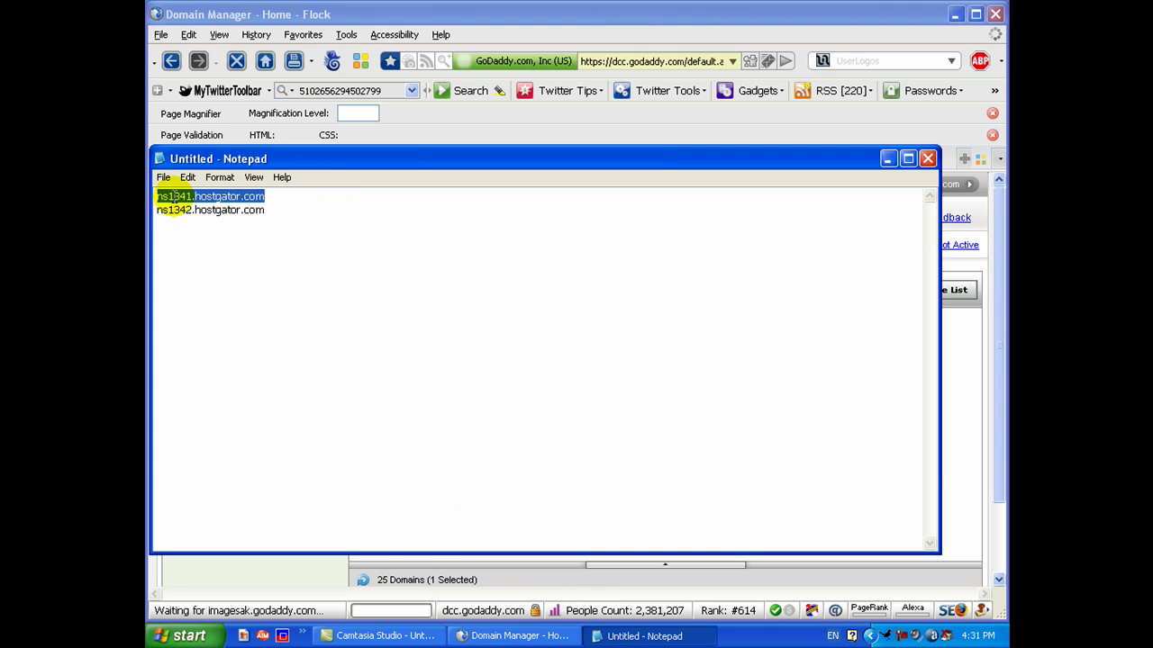
pyautogui.rightClick(177, 198)
pyautogui.click(208, 243)
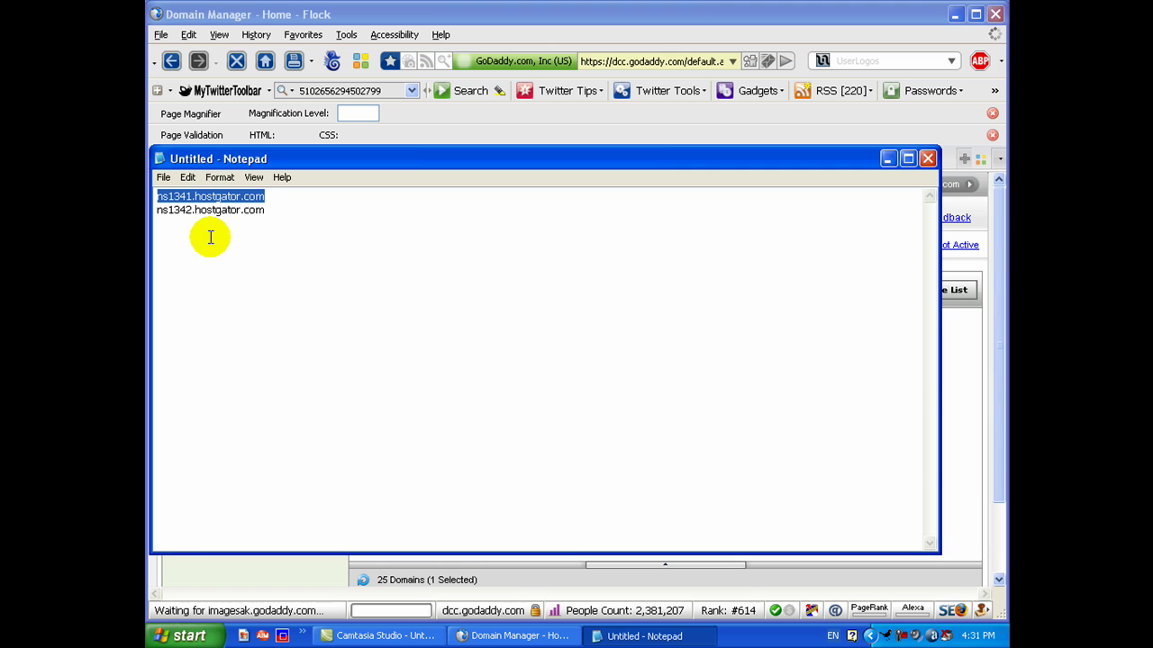
pyautogui.click(515, 636)
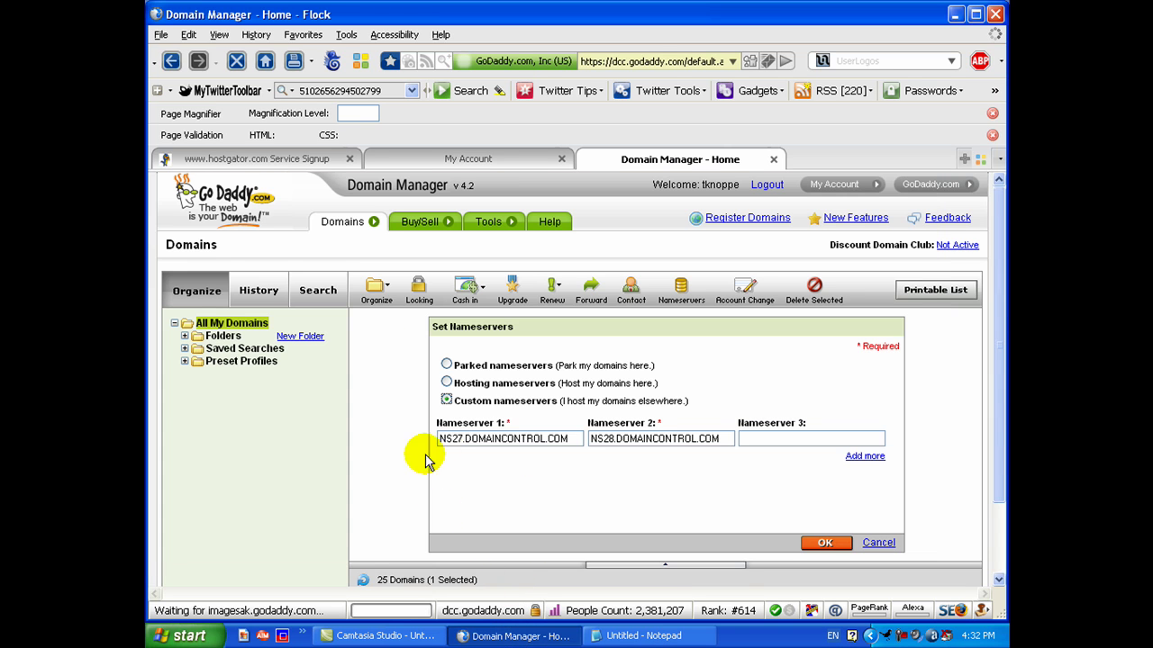
pyautogui.moveTo(567, 438); pyautogui.dragTo(442, 440)
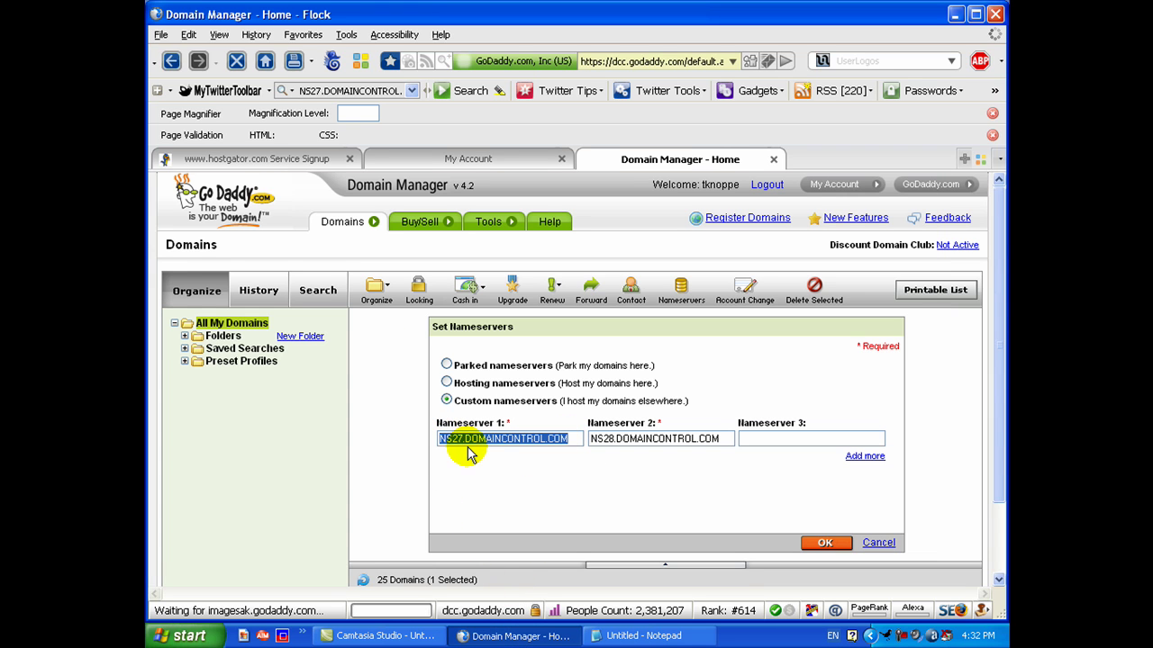
pyautogui.rightClick(466, 441)
pyautogui.click(498, 158)
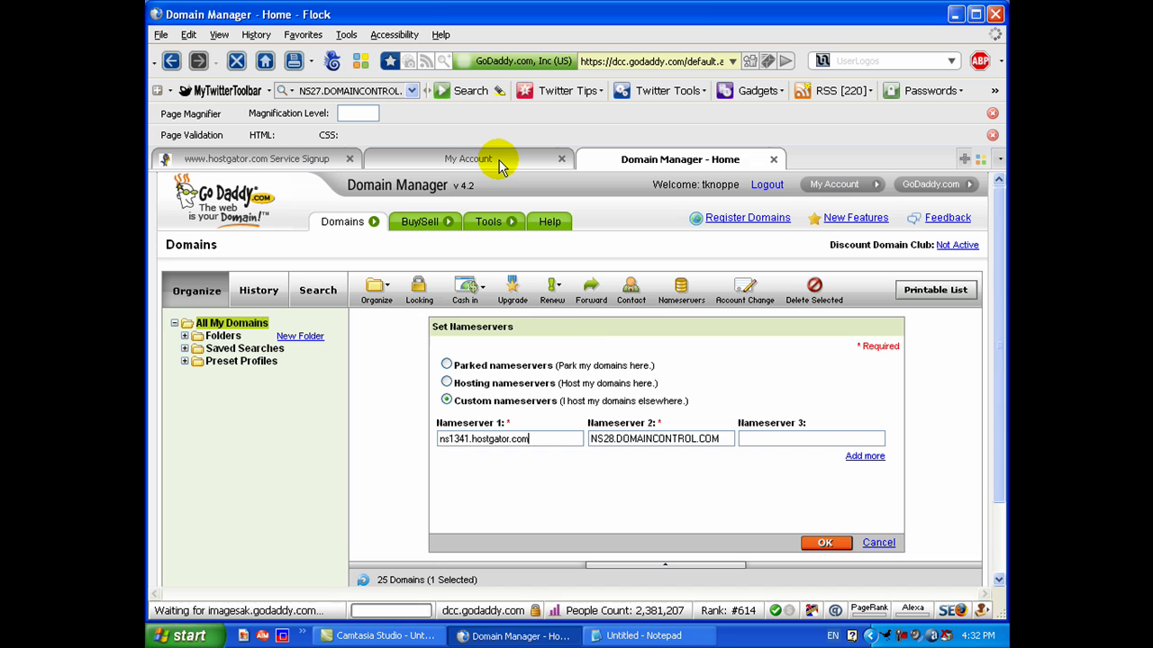
# Replace the Nameserver 2 entry with ns1342.hostgator.com, copied from the Notepad file
pyautogui.click(654, 636)
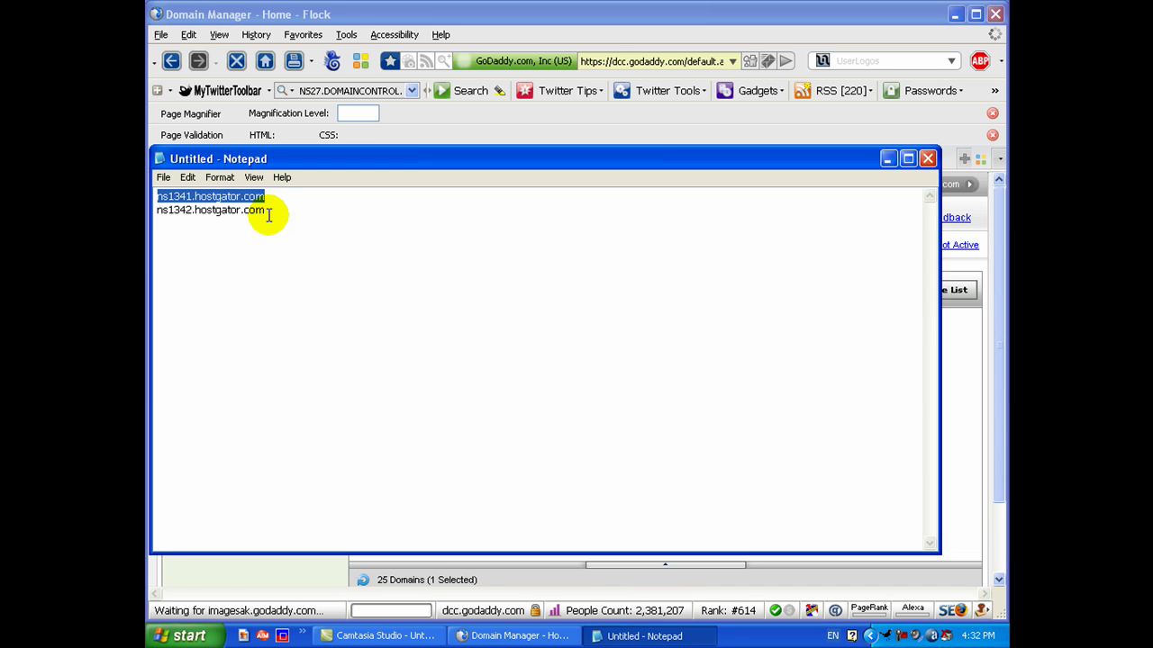
pyautogui.moveTo(265, 211); pyautogui.dragTo(153, 221)
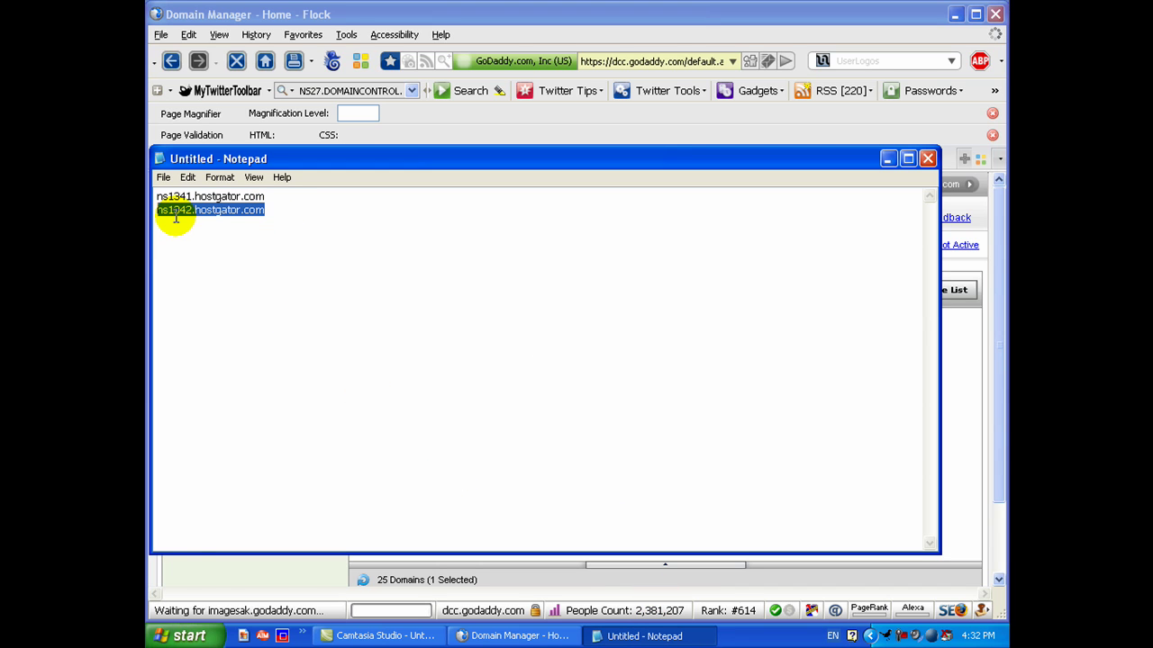
pyautogui.rightClick(177, 217)
pyautogui.click(202, 262)
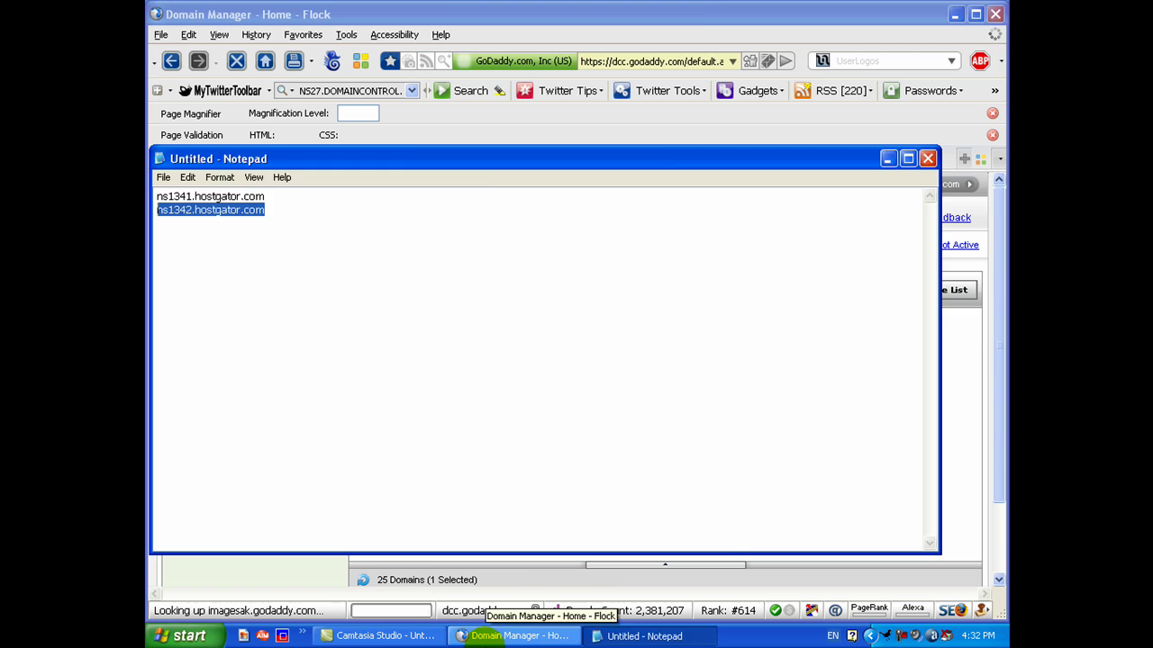
pyautogui.click(518, 636)
pyautogui.moveTo(725, 437); pyautogui.dragTo(605, 439)
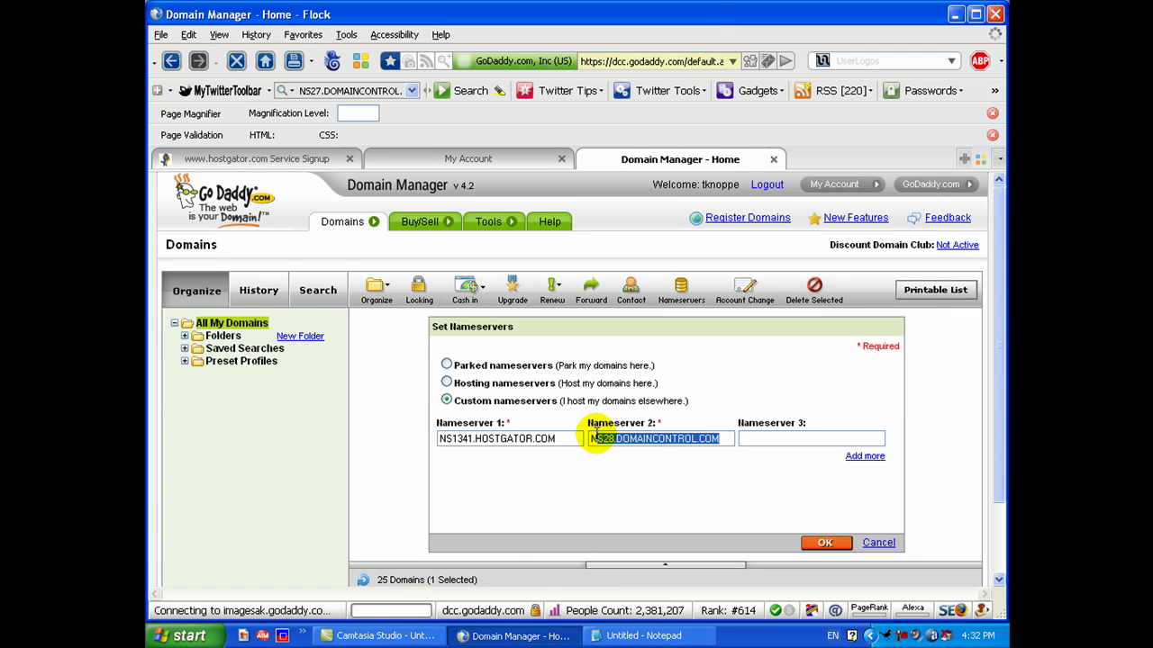
pyautogui.rightClick(602, 442)
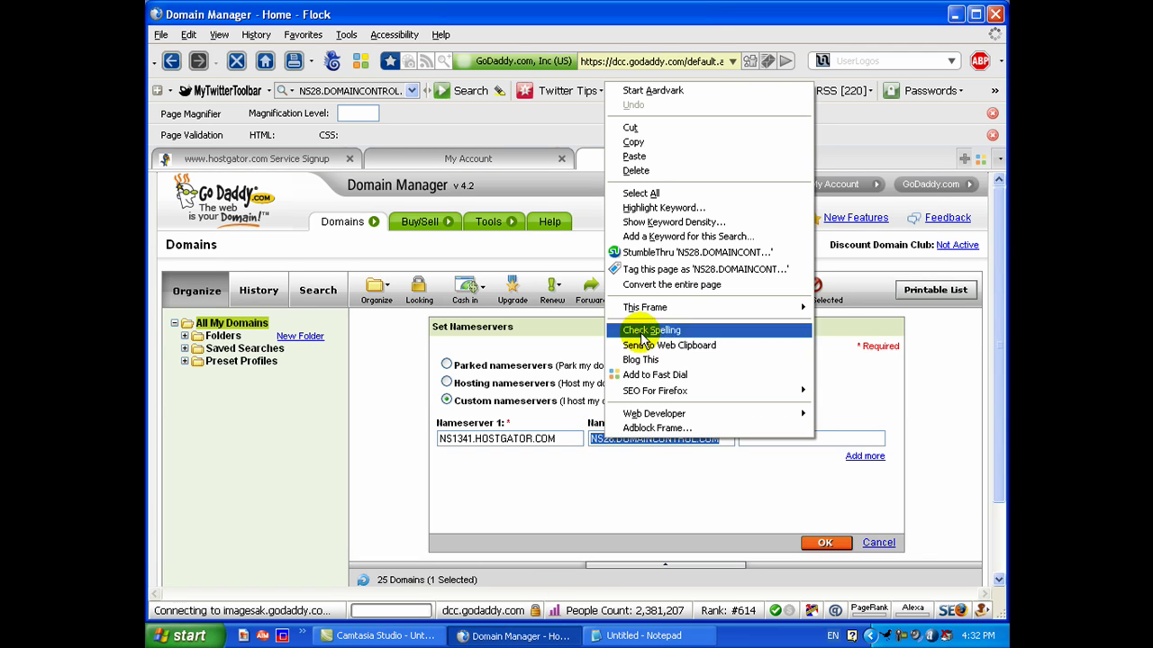
pyautogui.click(641, 154)
# Submit the custom nameservers, decline the shared hosting offer, and close the submission notice
pyautogui.click(824, 542)
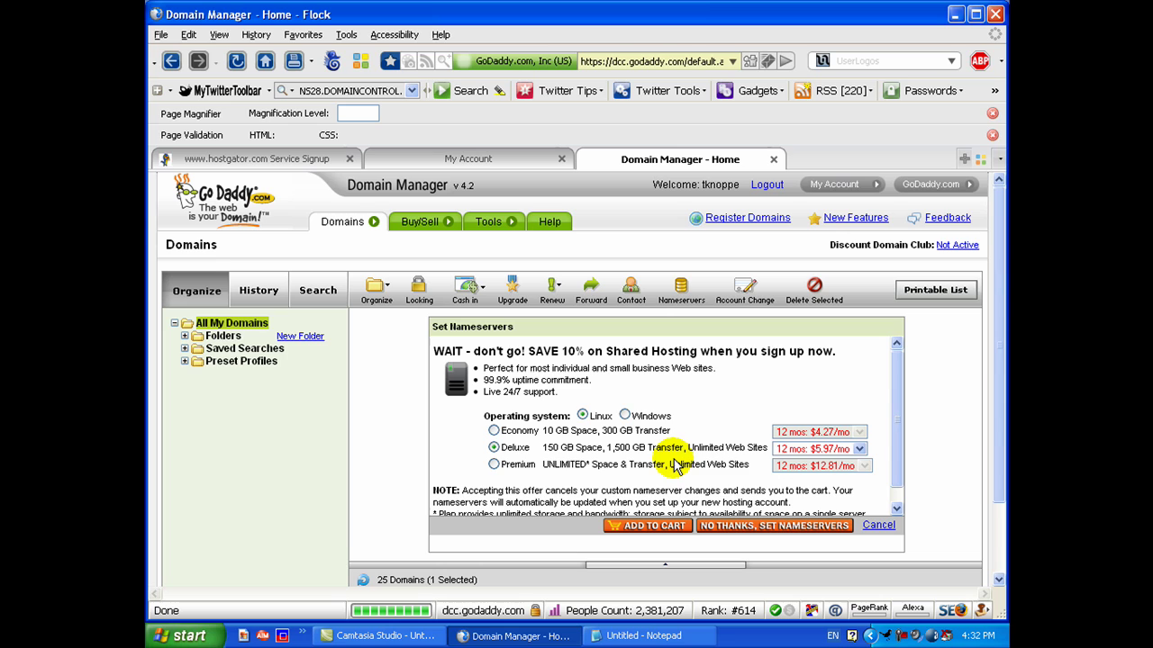
pyautogui.click(740, 529)
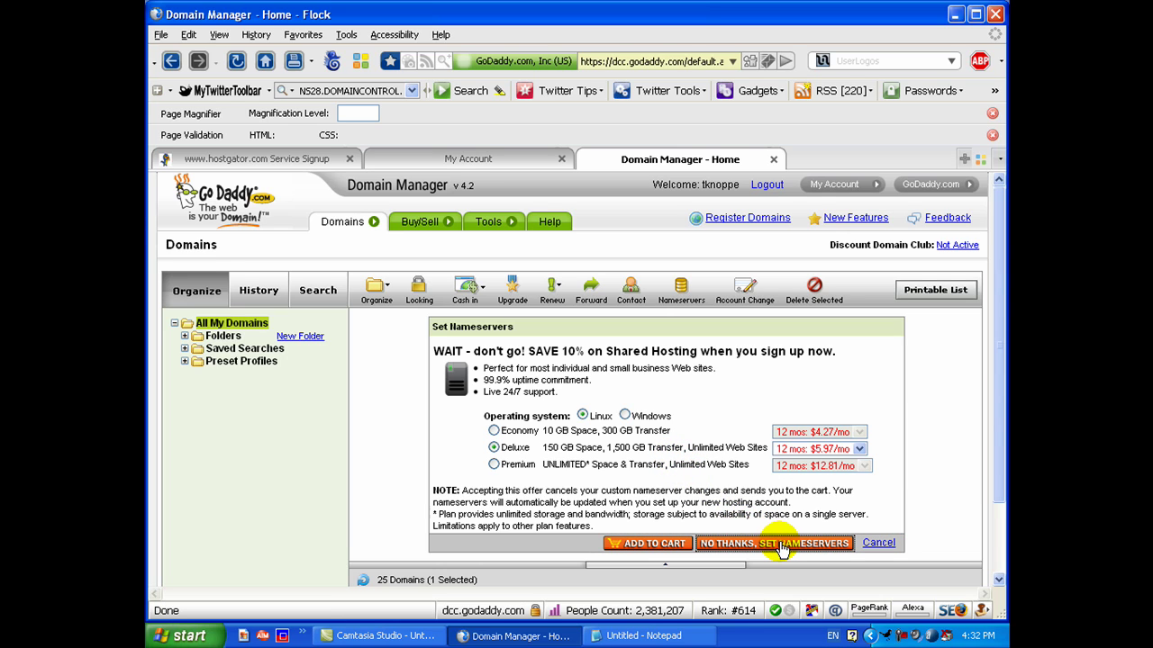
pyautogui.click(780, 545)
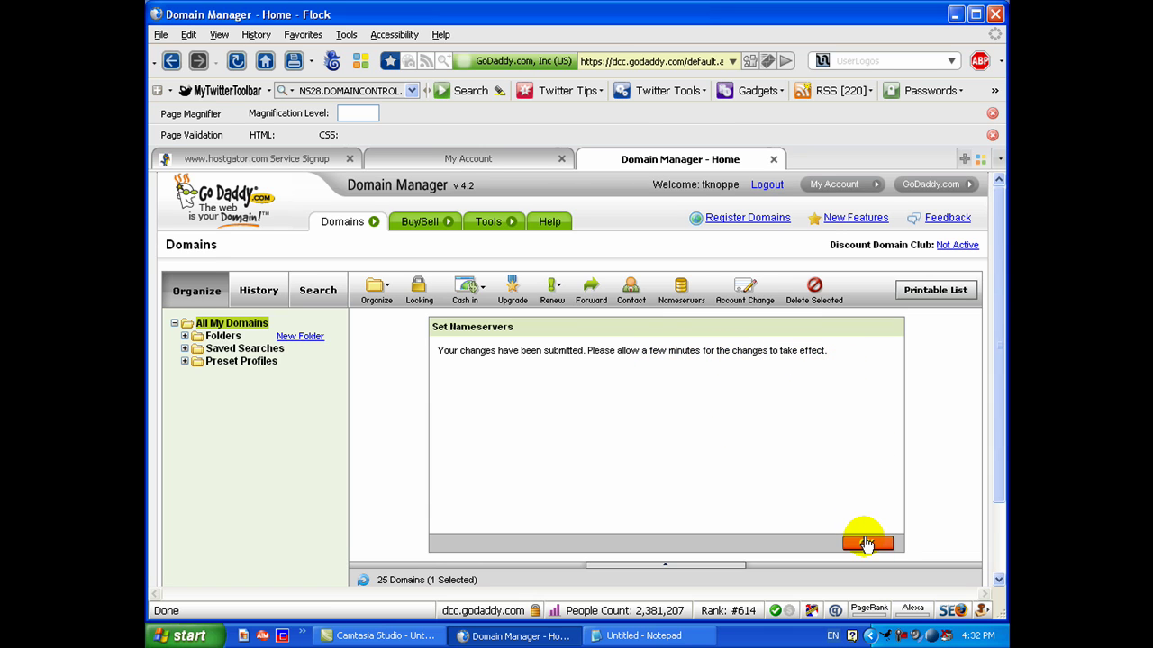
pyautogui.click(866, 544)
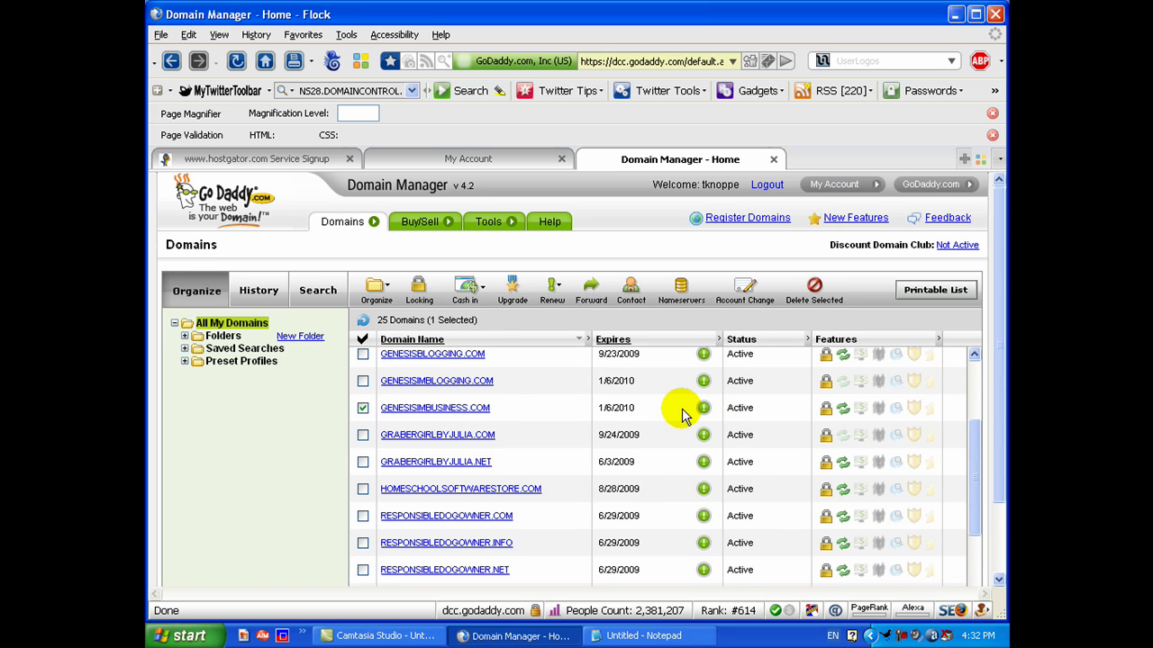
pyautogui.click(964, 161)
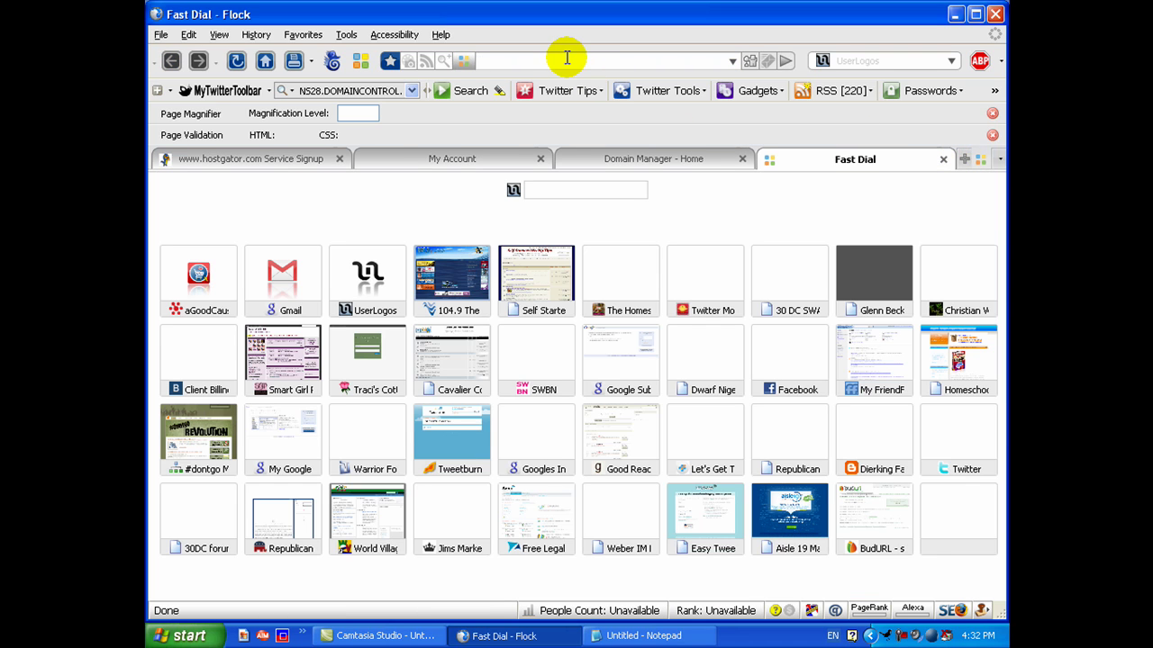
pyautogui.write('ht')
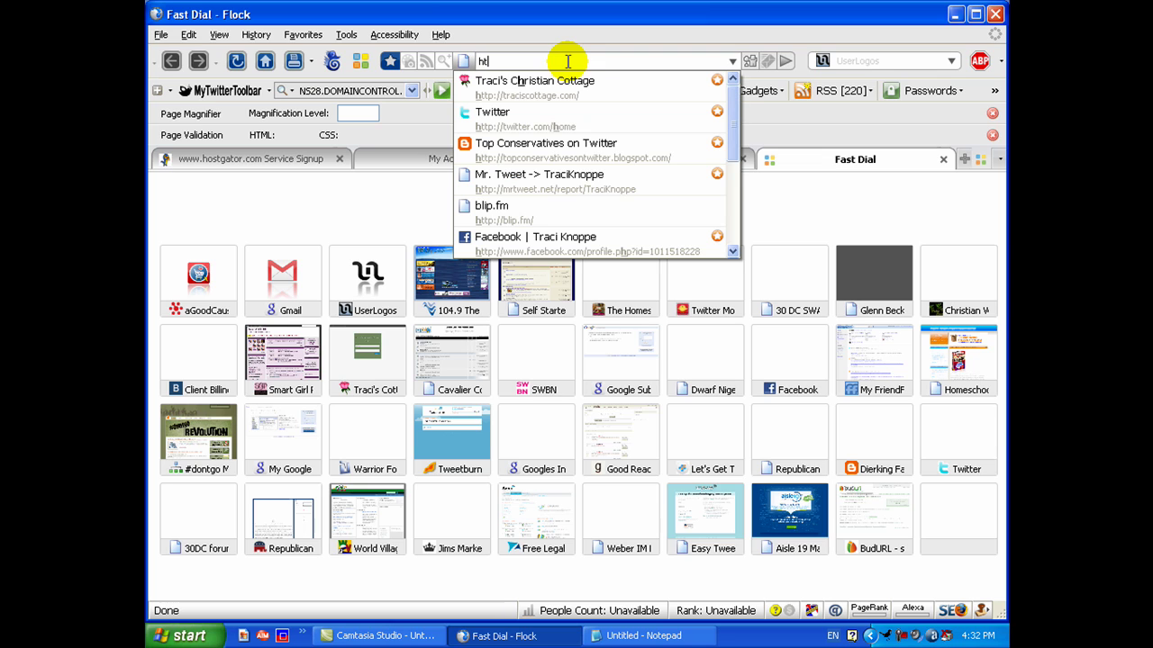
pyautogui.write('tp://gene')
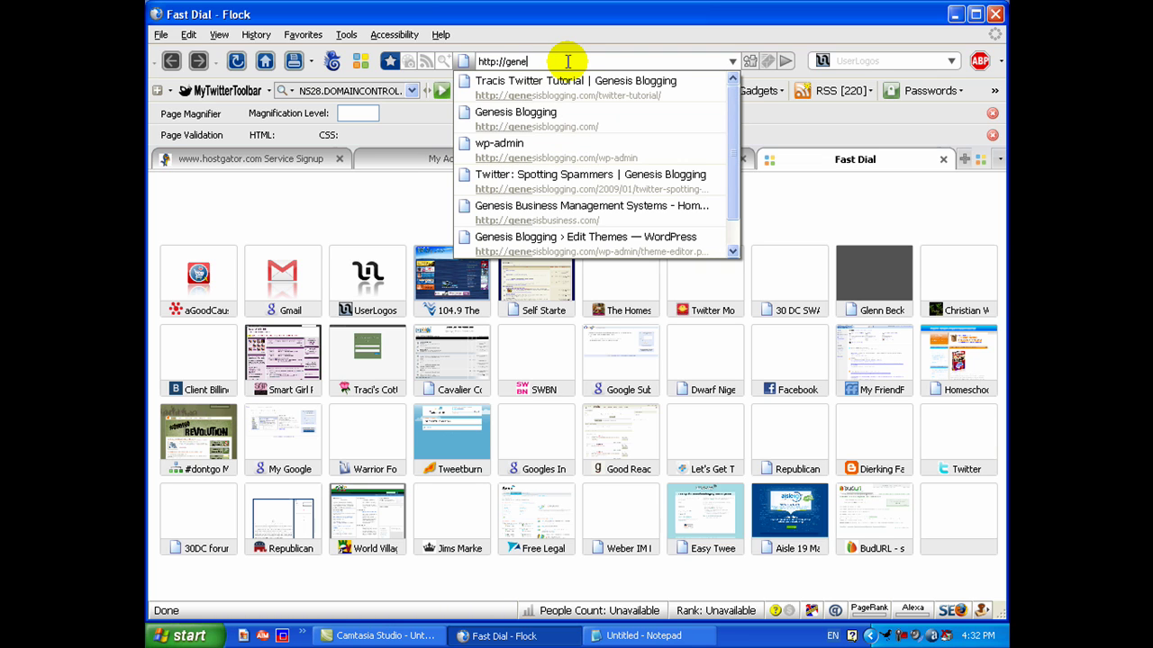
pyautogui.write('sisimbusiness.')
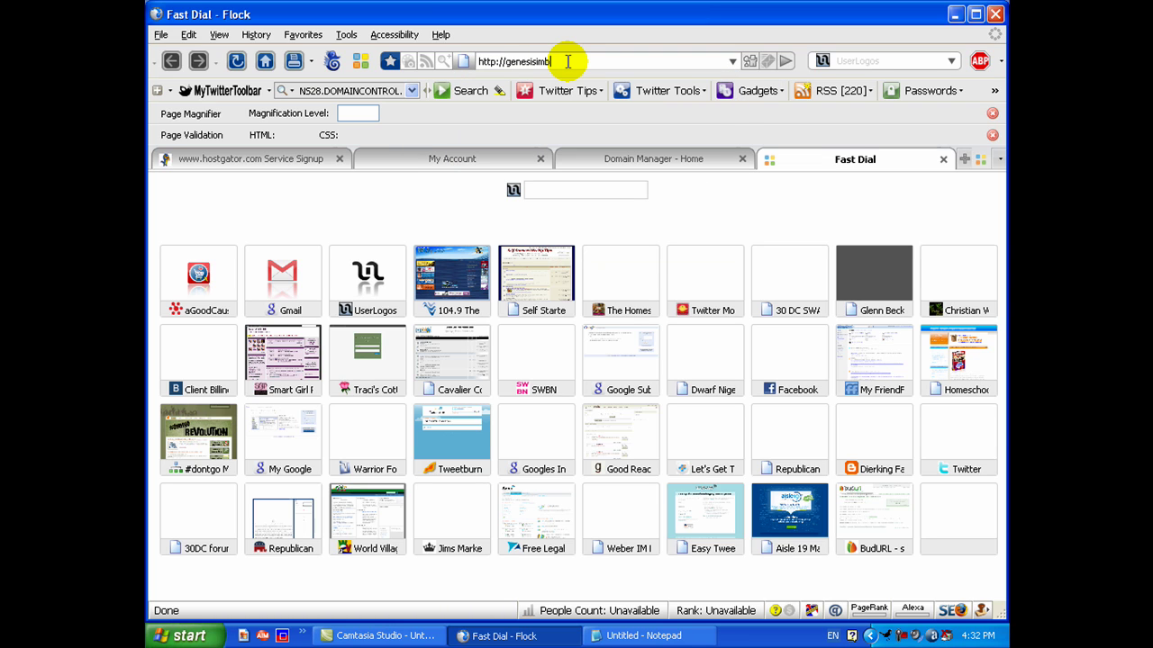
pyautogui.write('com')
pyautogui.press('Return')
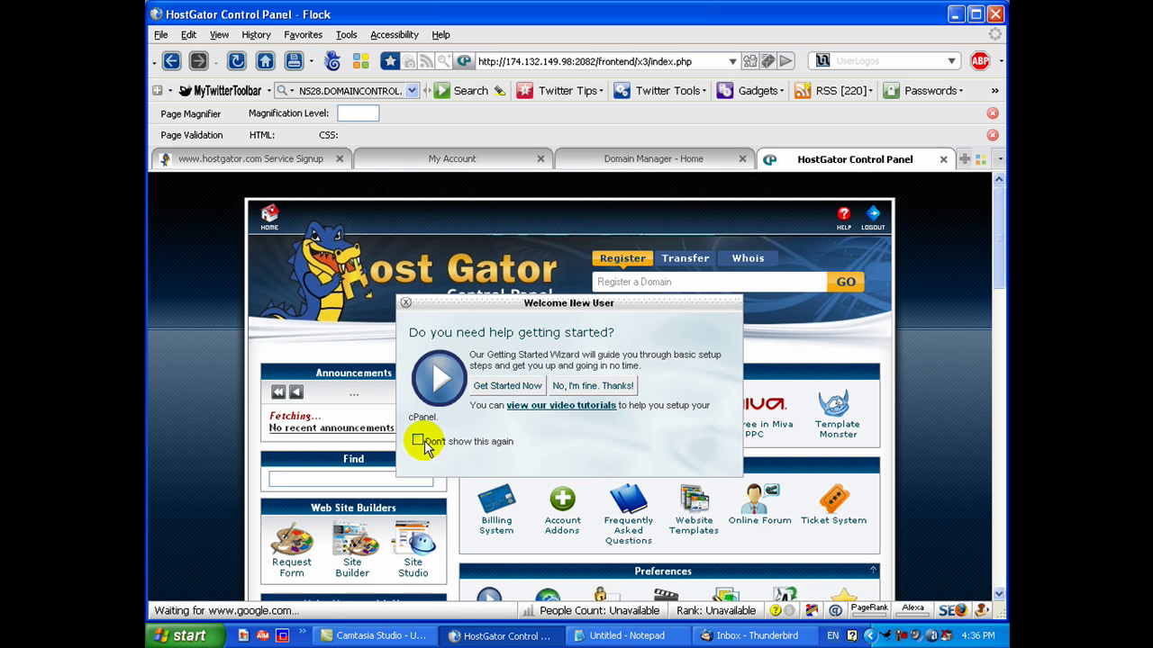
# Decline the getting-started help in the HostGator control panel and set the welcome message not to show again
pyautogui.click(418, 442)
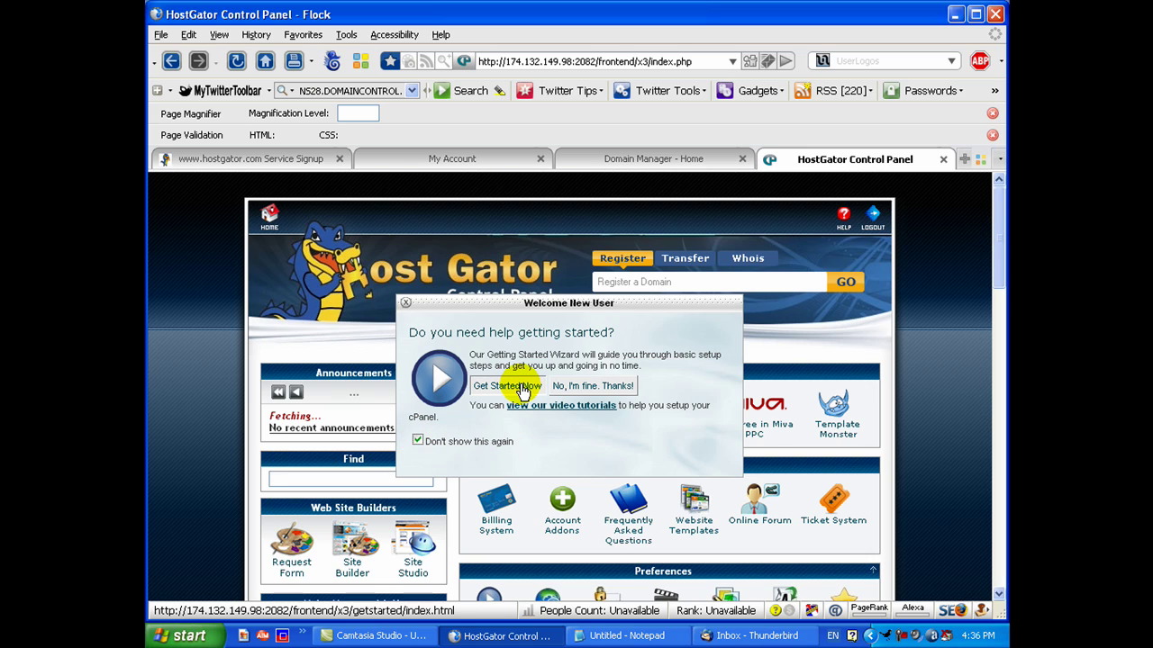
pyautogui.click(590, 387)
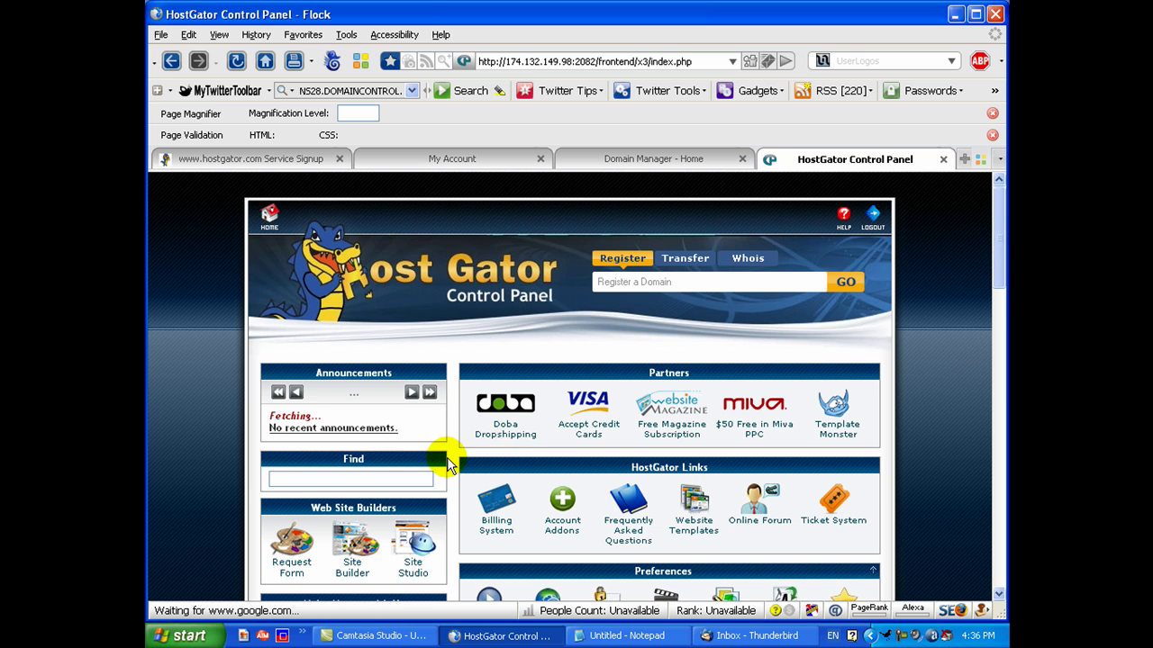
# Look through the HostGator control panel's sections, including Preferences, Mail, Files, Logs and the account statistics
pyautogui.scroll(-3, 448, 464)
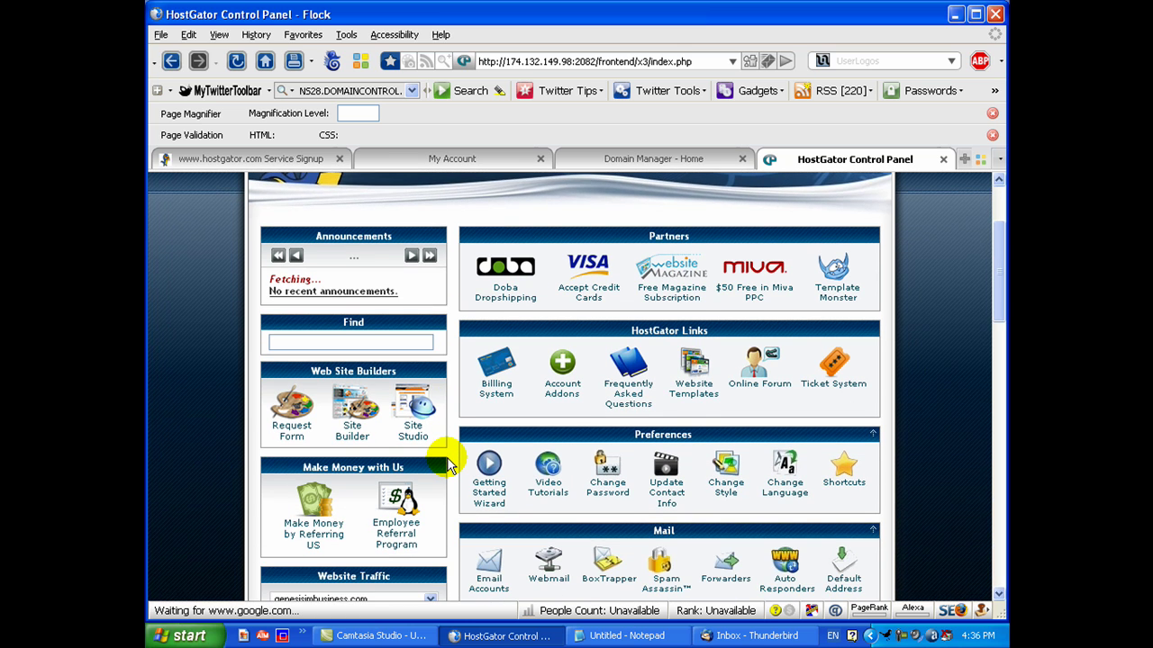
pyautogui.scroll(-6, 448, 464)
pyautogui.scroll(5, 447, 464)
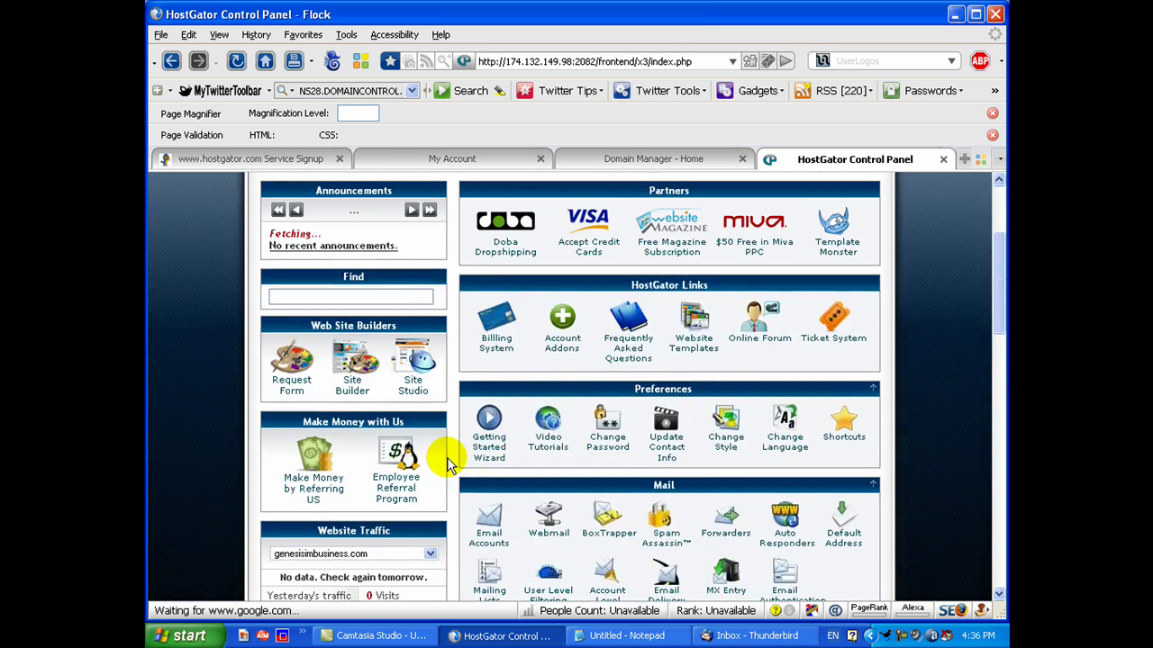
pyautogui.scroll(4, 447, 464)
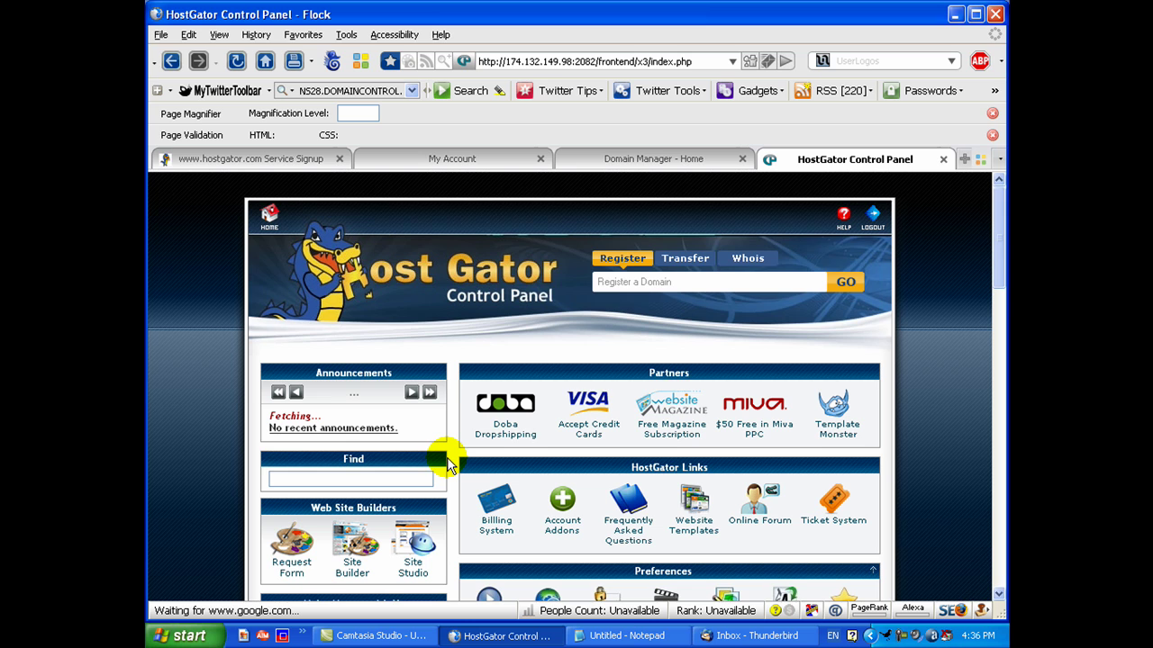
pyautogui.scroll(-8, 448, 464)
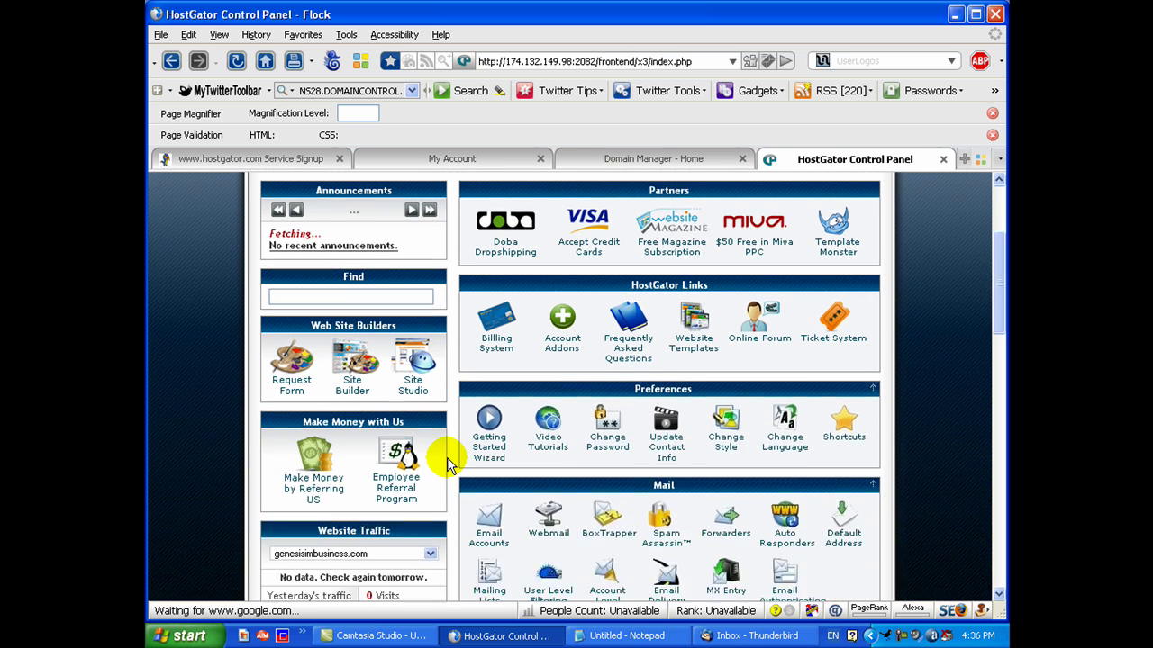
pyautogui.scroll(-5, 448, 464)
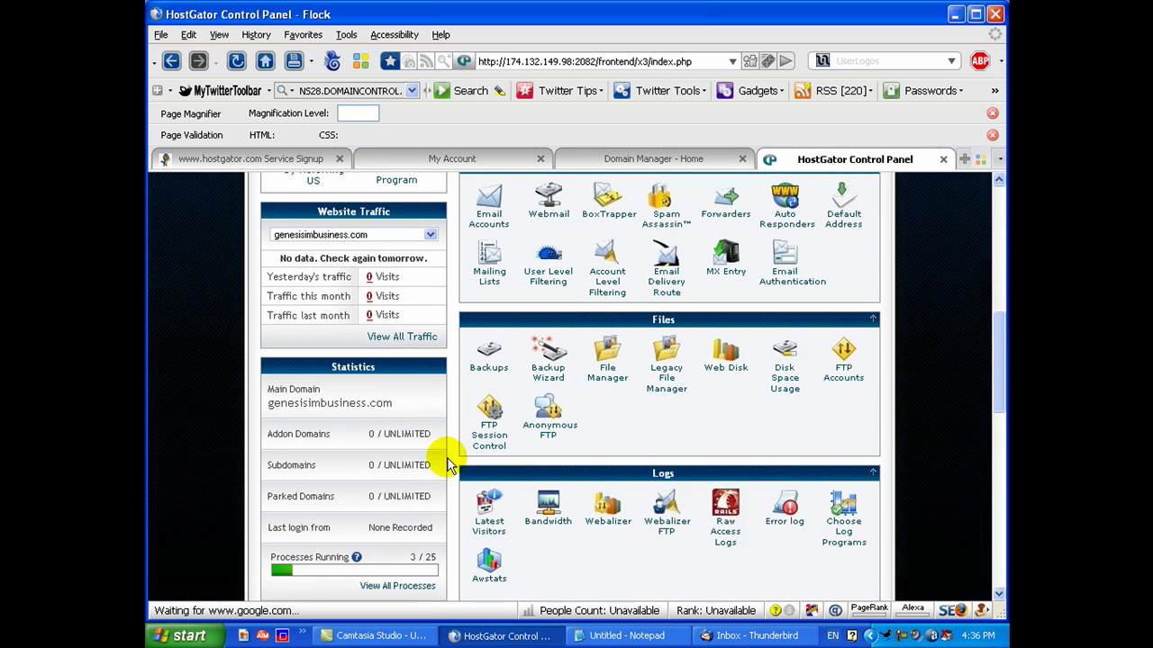
pyautogui.scroll(13, 447, 463)
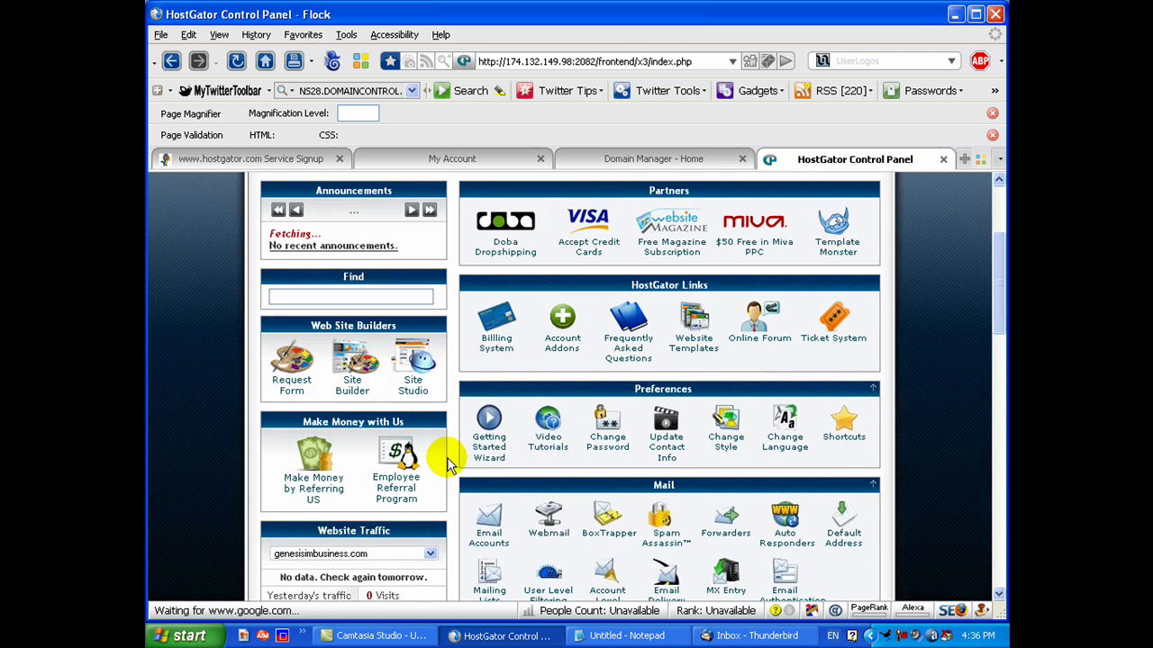